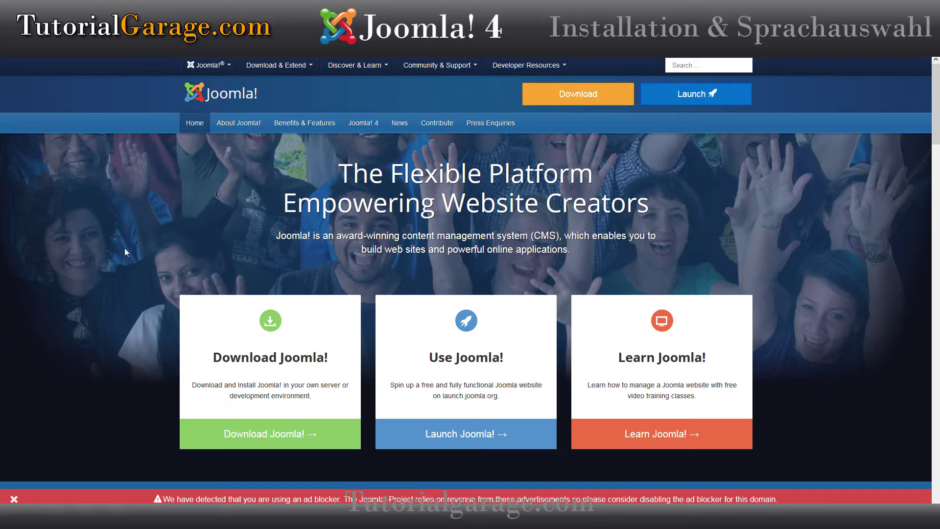
# Step: Download Joomla_4.0.4-Stable-Full_Package.zip from joomla.org and dismiss Firefox's save prompt
pyautogui.click(270, 435)
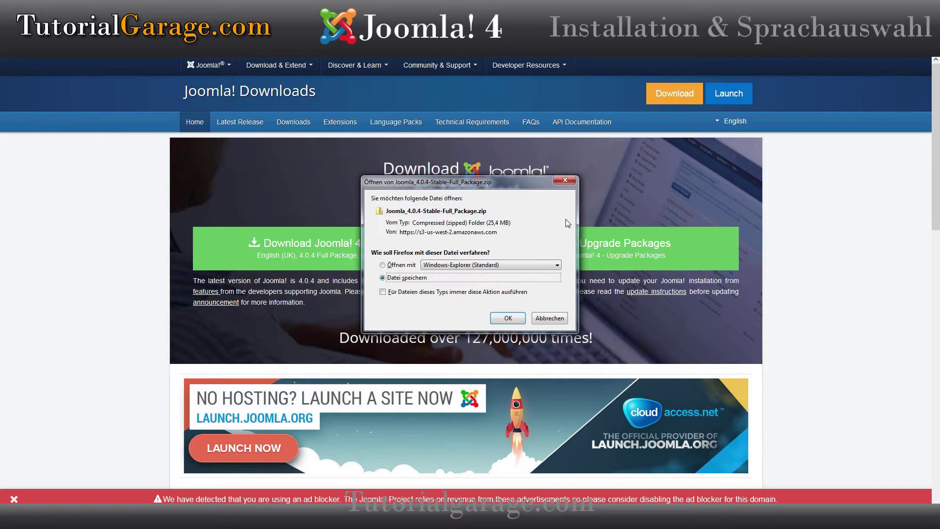
pyautogui.click(568, 180)
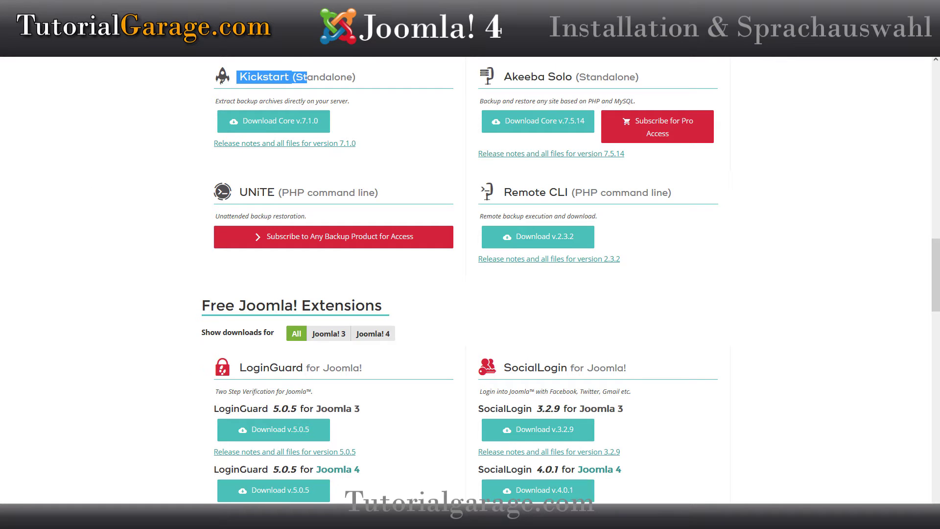
# Step: Switch from Akeeba's Kickstart downloads page to the FileZilla window via the taskbar
pyautogui.moveTo(286, 517)
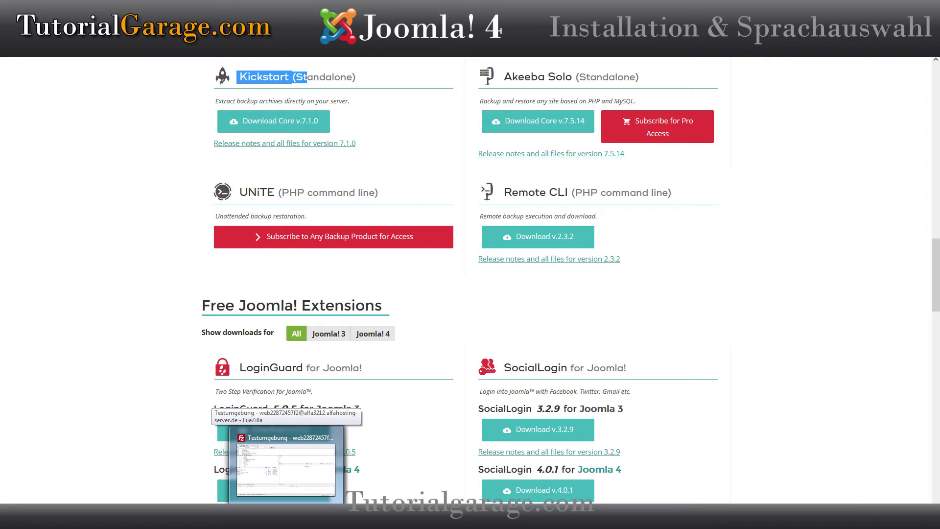
pyautogui.click(286, 516)
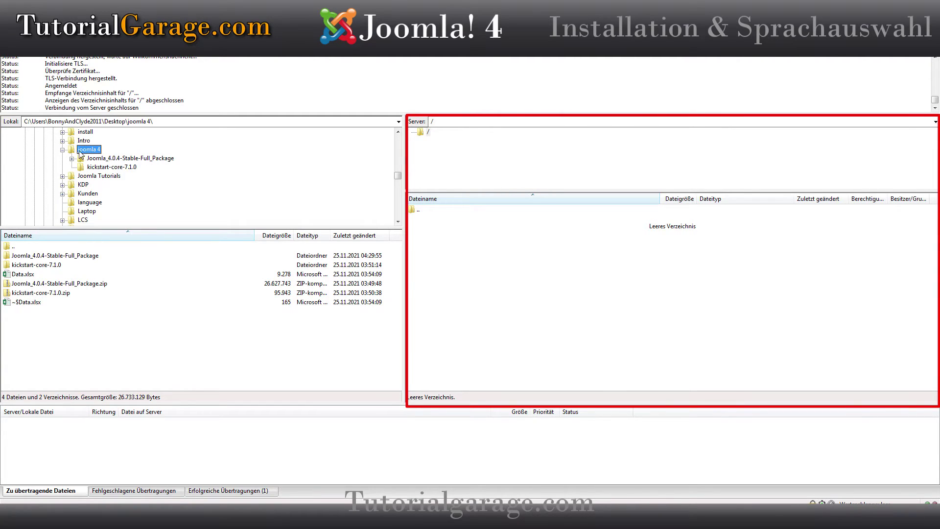
# Step: Look inside the local kickstart-core-7.1.0 folder, then return to the joomla 4 folder
pyautogui.click(19, 292)
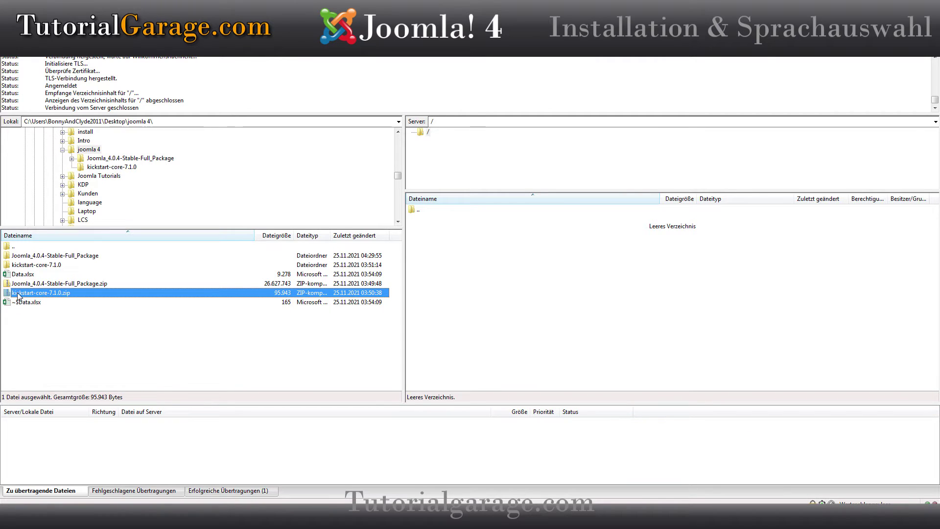
pyautogui.click(35, 283)
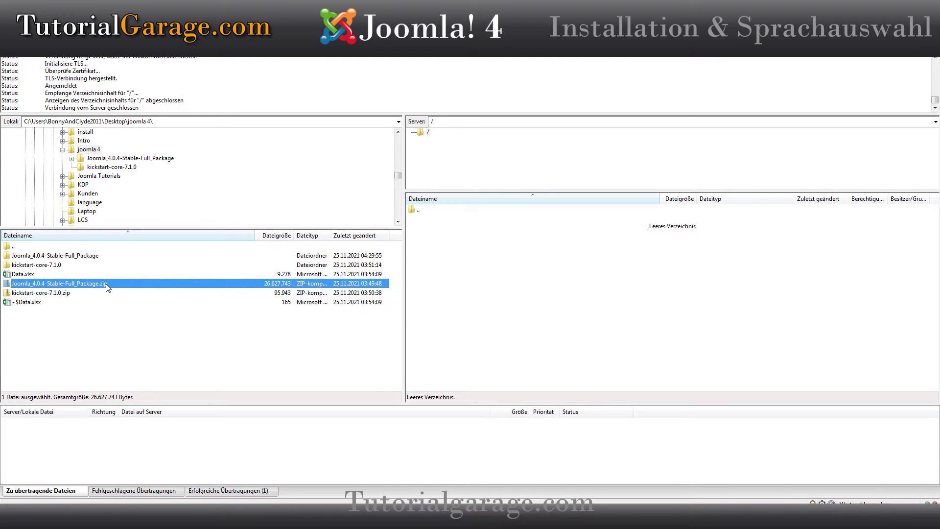
pyautogui.click(35, 266)
pyautogui.click(36, 256)
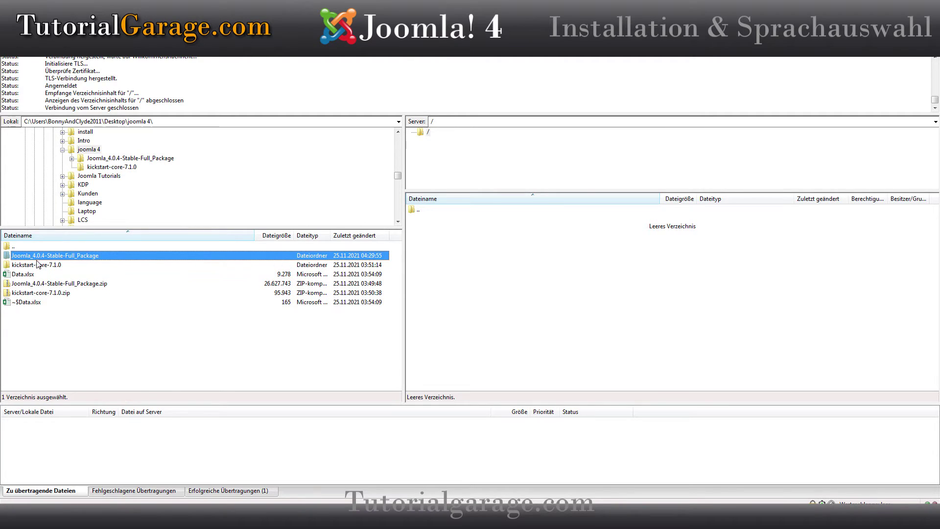
pyautogui.click(37, 267)
pyautogui.doubleClick(27, 266)
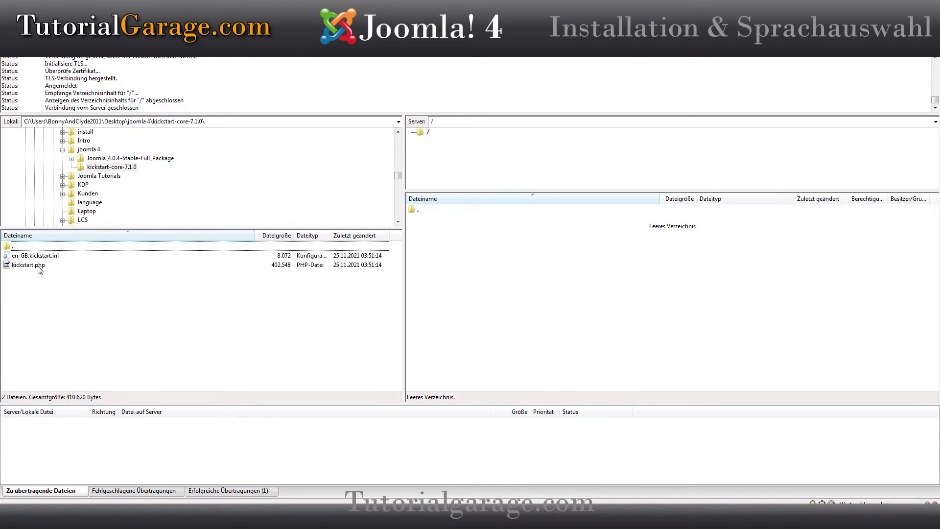
pyautogui.doubleClick(14, 247)
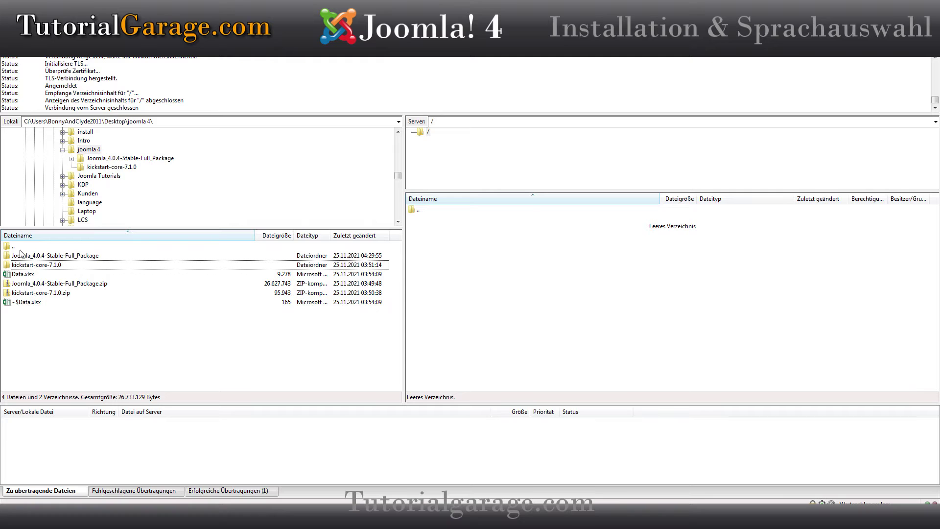
# Step: Open the local Joomla_4.0.4-Stable-Full_Package folder and browse its 16 folders and 6 files
pyautogui.doubleClick(20, 255)
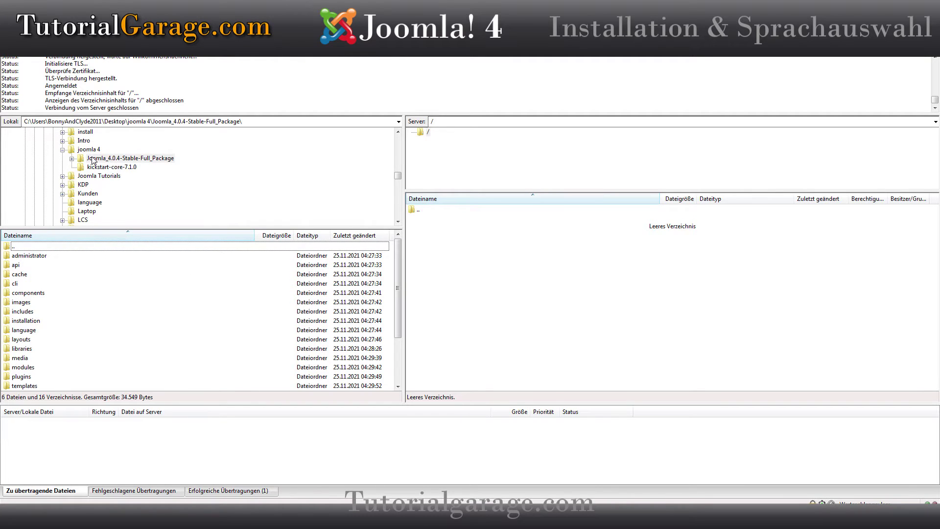
pyautogui.click(51, 314)
pyautogui.scroll(-3, 49, 319)
pyautogui.scroll(3, 46, 324)
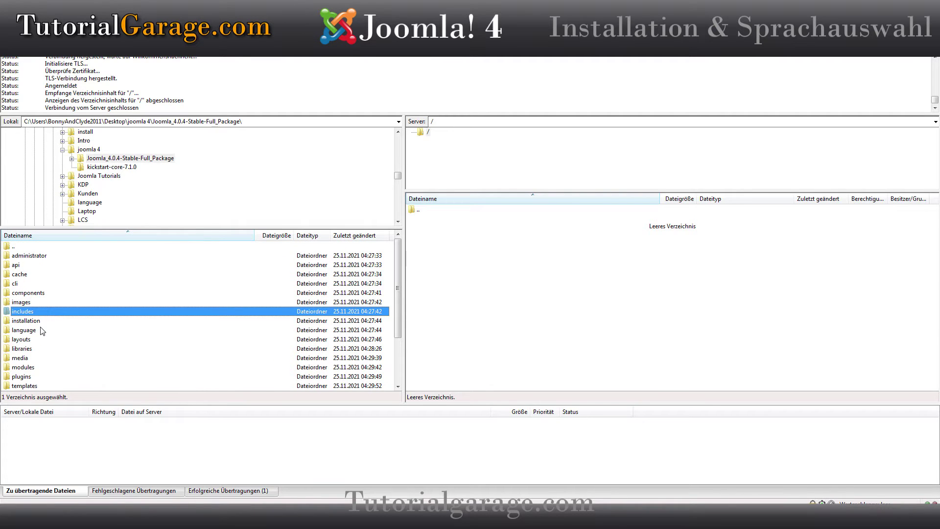
pyautogui.hotkey('alt', 'Tab')
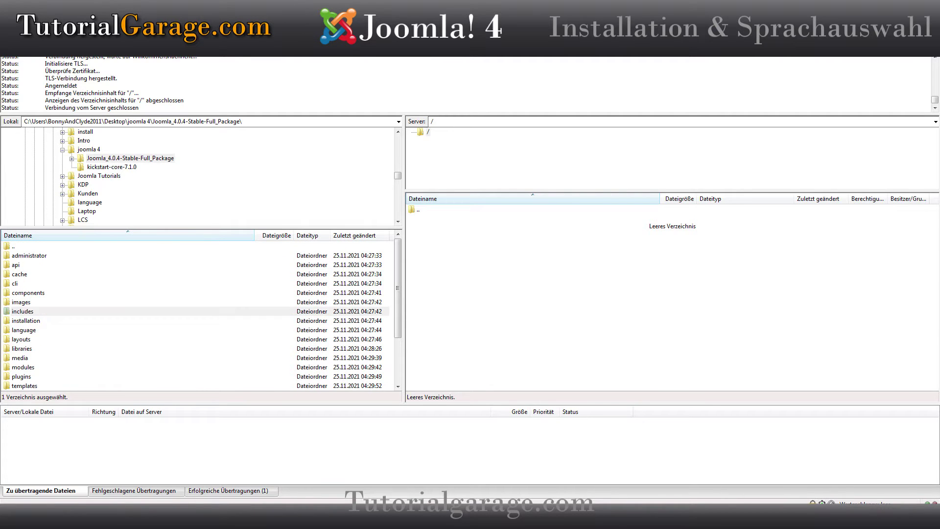
pyautogui.moveTo(0, 105); pyautogui.dragTo(265, 78)
pyautogui.click(208, 143)
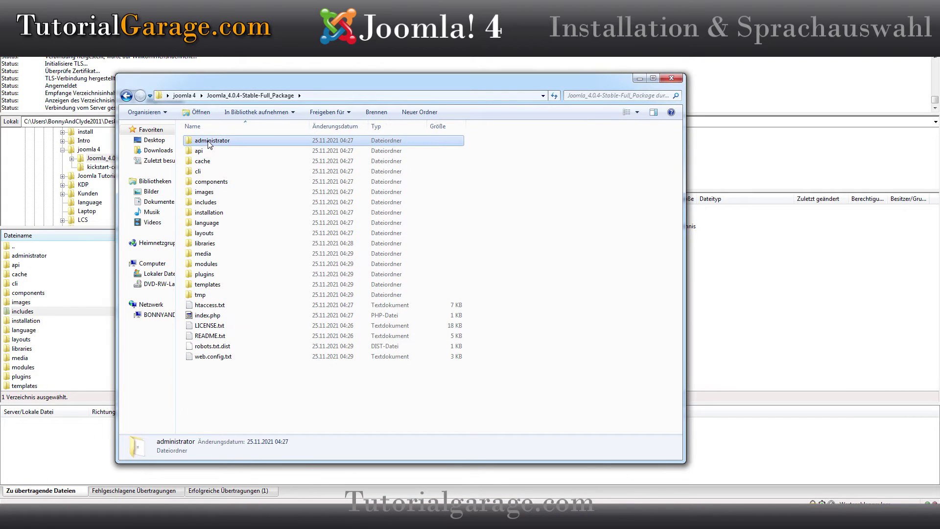
pyautogui.hotkey('ctrl', 'a')
pyautogui.rightClick(217, 155)
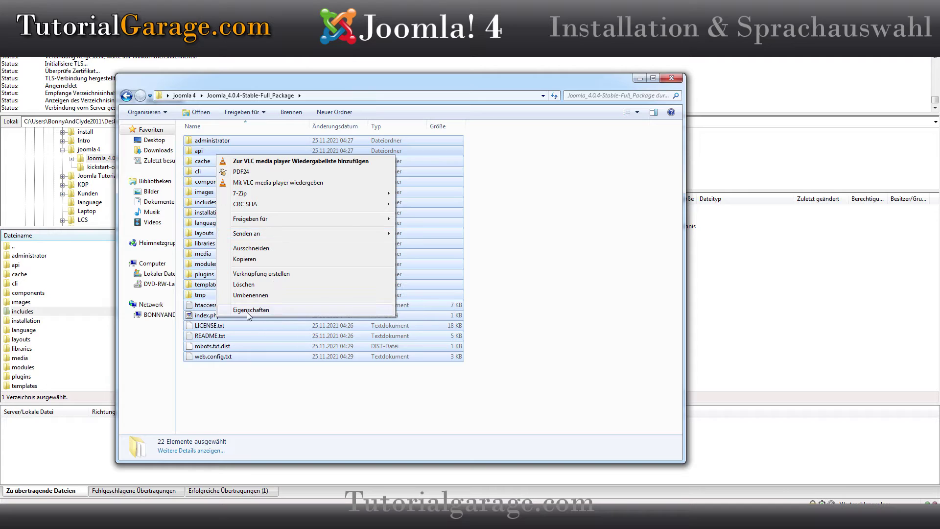
pyautogui.click(249, 310)
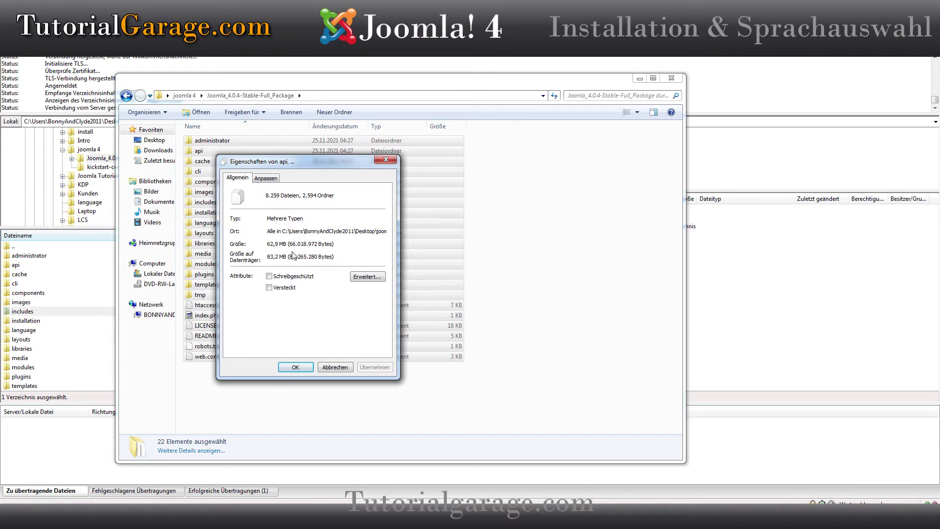
pyautogui.click(386, 160)
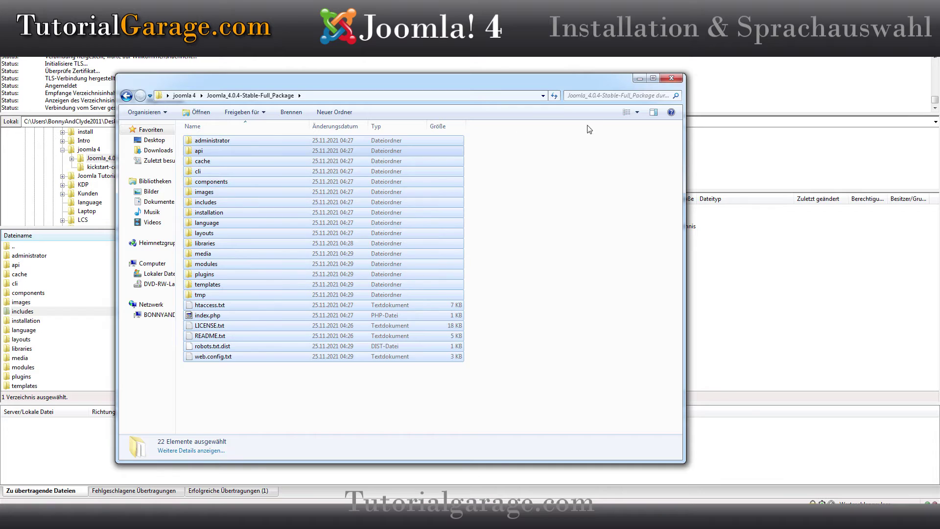
pyautogui.moveTo(533, 81); pyautogui.dragTo(0, 113)
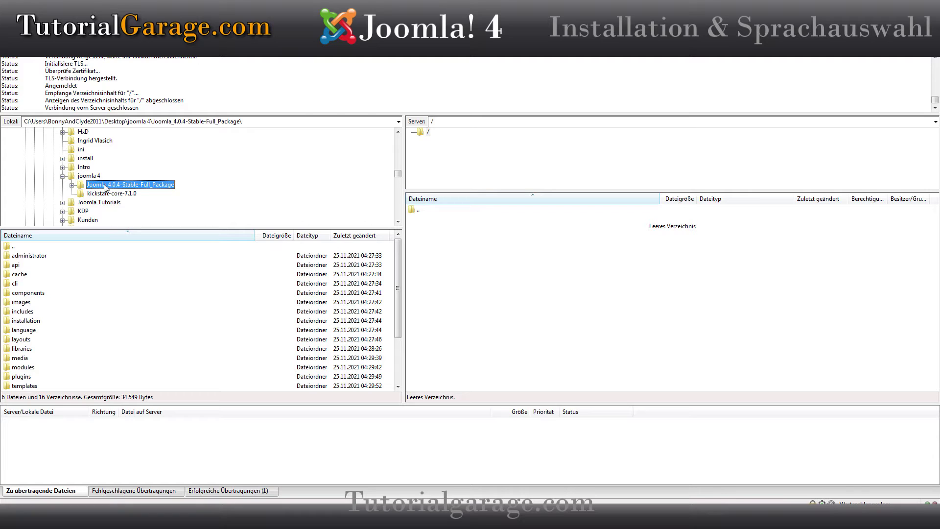
# Step: Drag all package files to the server root, then delete the partially uploaded administrator folder
pyautogui.click(37, 255)
pyautogui.scroll(-3, 68, 274)
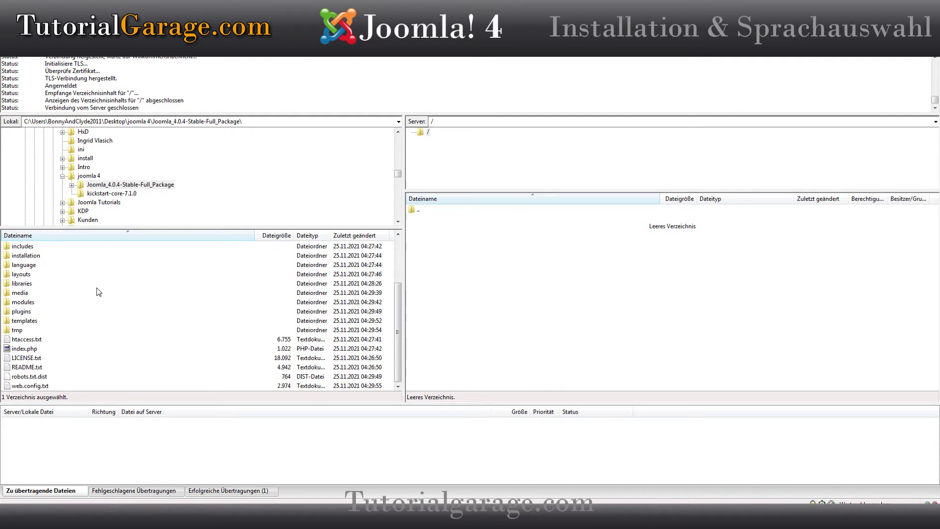
pyautogui.keyDown('shift'); pyautogui.click(32, 386); pyautogui.keyUp('shift')
pyautogui.moveTo(39, 321); pyautogui.dragTo(506, 287)
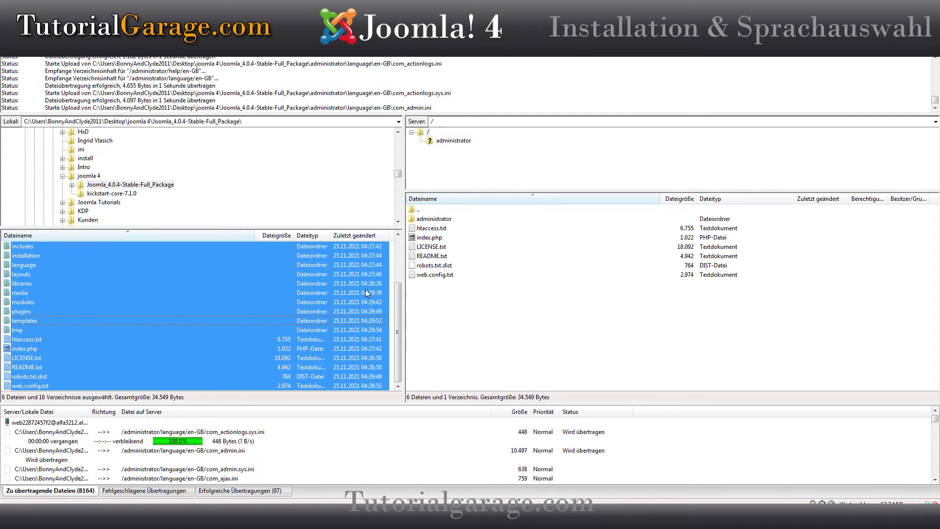
pyautogui.moveTo(459, 317); pyautogui.dragTo(426, 222)
pyautogui.press('Delete')
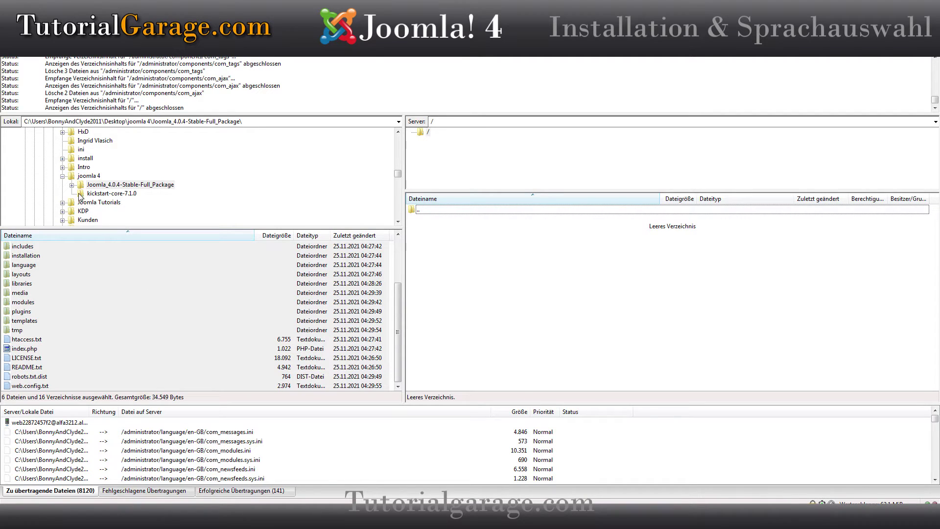
# Step: Upload Joomla_4.0.4-Stable-Full_Package.zip from the local joomla 4 folder to the server root
pyautogui.click(86, 178)
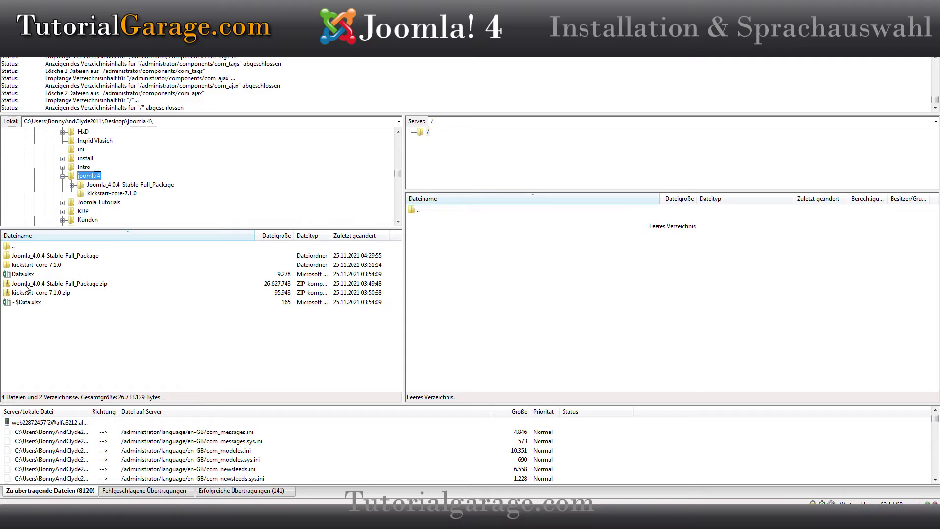
pyautogui.click(87, 342)
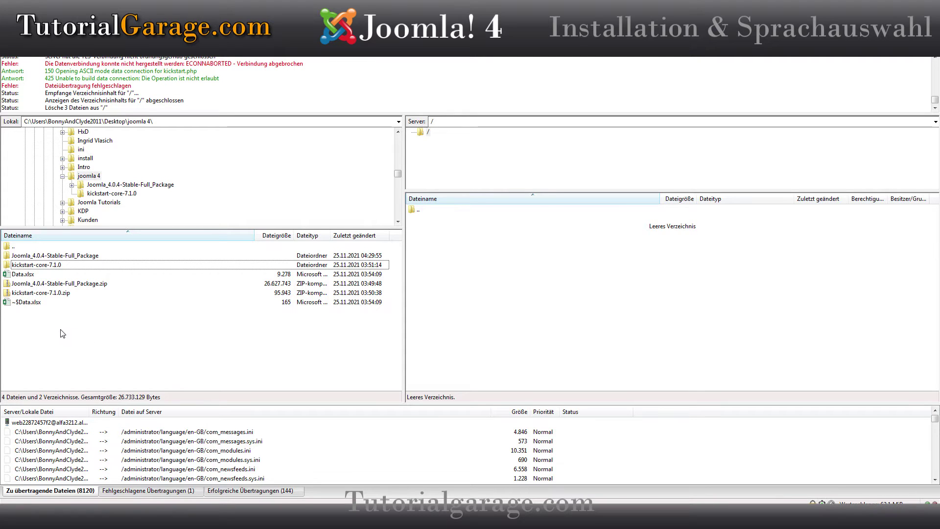
pyautogui.click(28, 287)
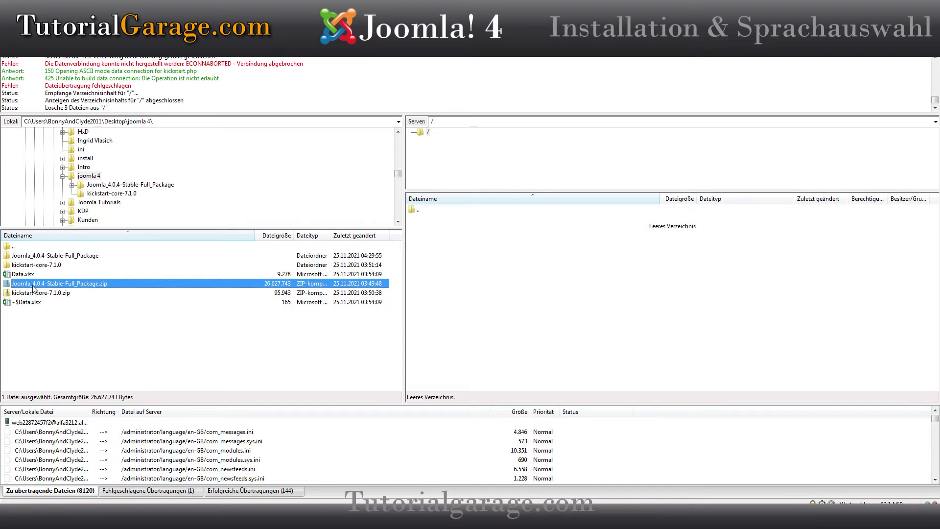
pyautogui.moveTo(69, 289); pyautogui.dragTo(516, 280)
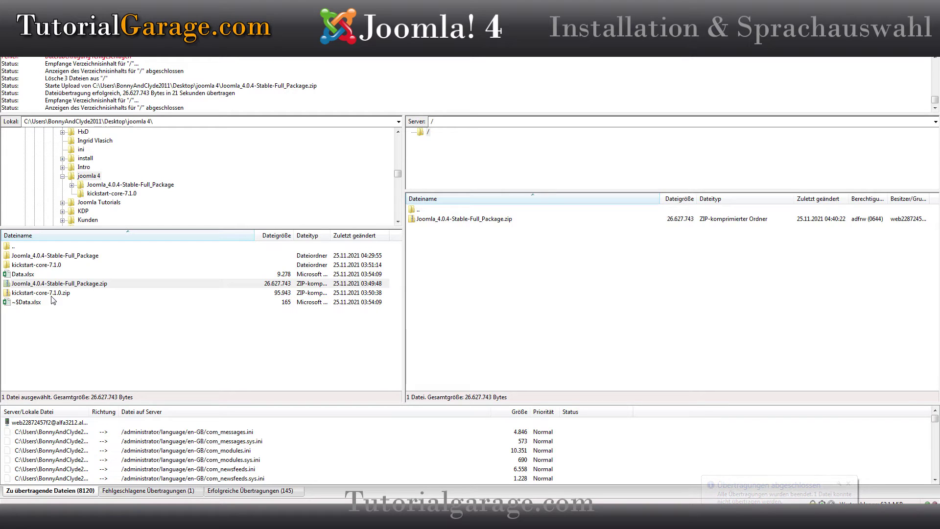
# Step: Upload kickstart.php and en-GB.kickstart.ini from kickstart-core-7.1.0 to the server, then switch to Firefox
pyautogui.doubleClick(30, 267)
pyautogui.moveTo(32, 286); pyautogui.dragTo(468, 290)
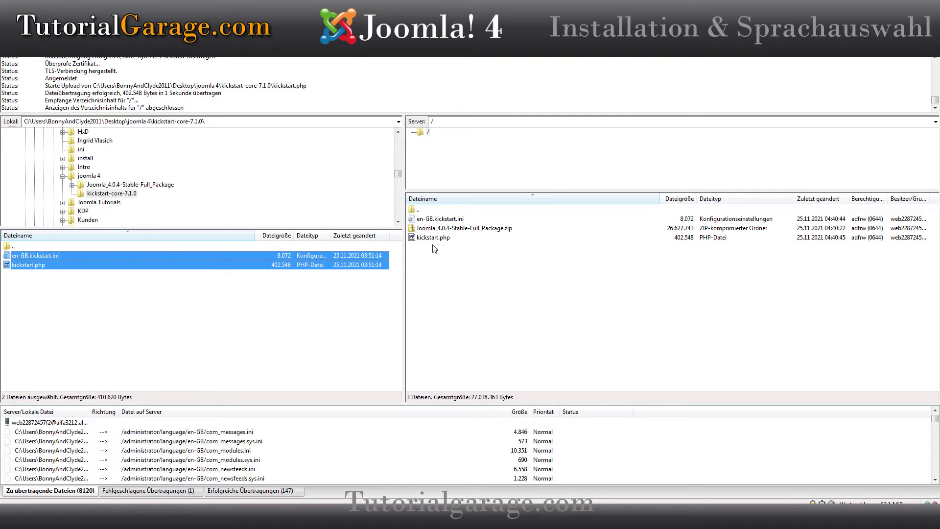
pyautogui.moveTo(286, 518)
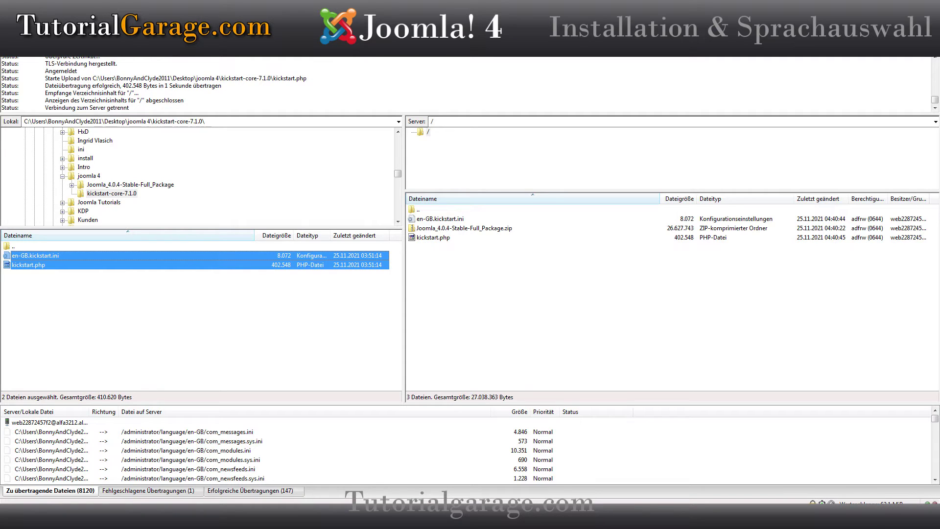
pyautogui.moveTo(316, 518)
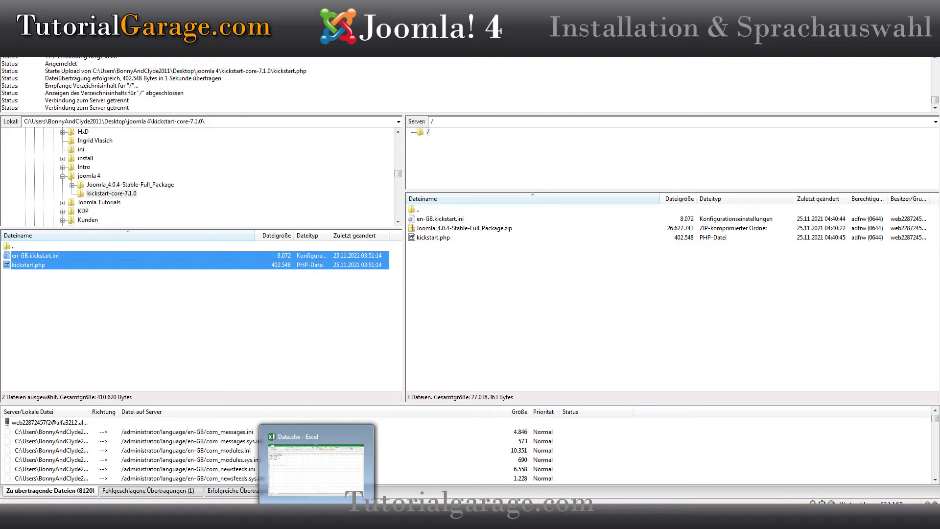
pyautogui.click(317, 515)
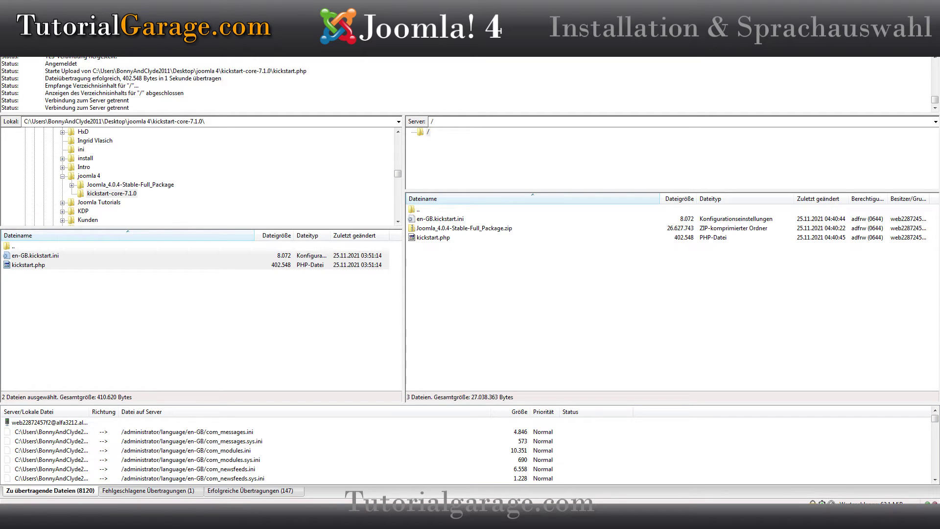
pyautogui.click(362, 515)
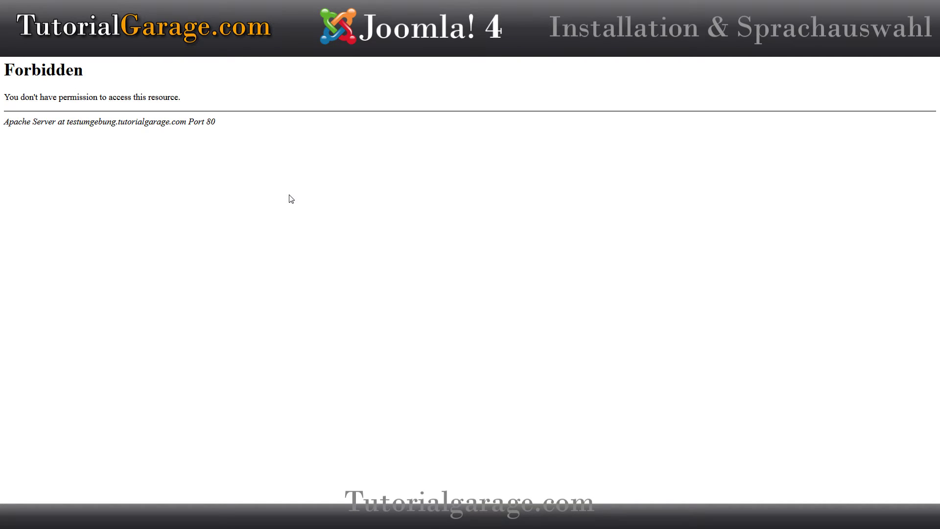
# Step: Append /kickstart.php to the testumgebung.tutorialgarage.com address in Firefox's address bar
pyautogui.click(447, 88)
pyautogui.click(447, 88)
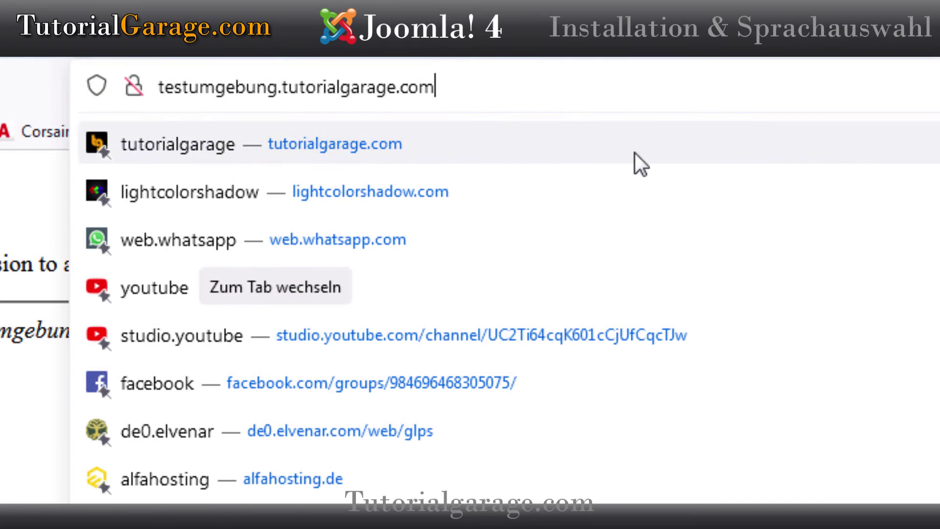
pyautogui.write('/')
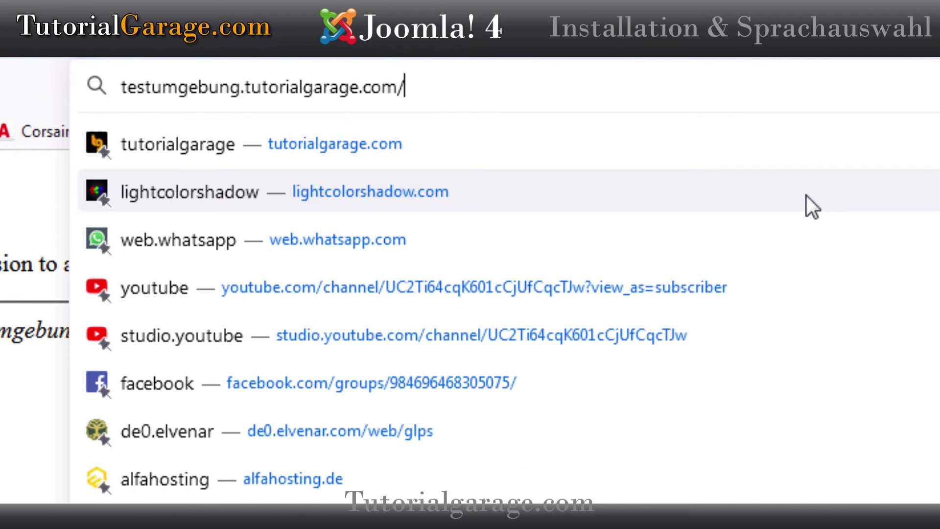
pyautogui.write('kickst')
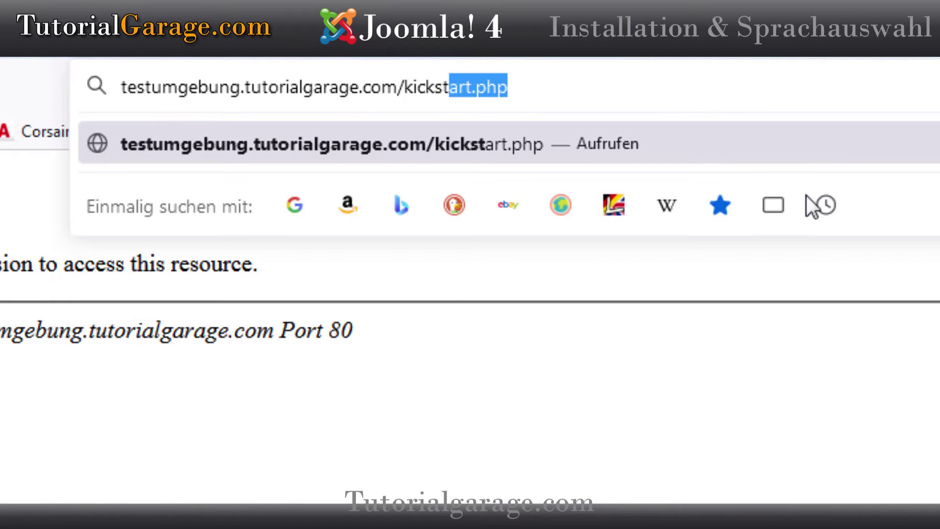
pyautogui.write('art.p')
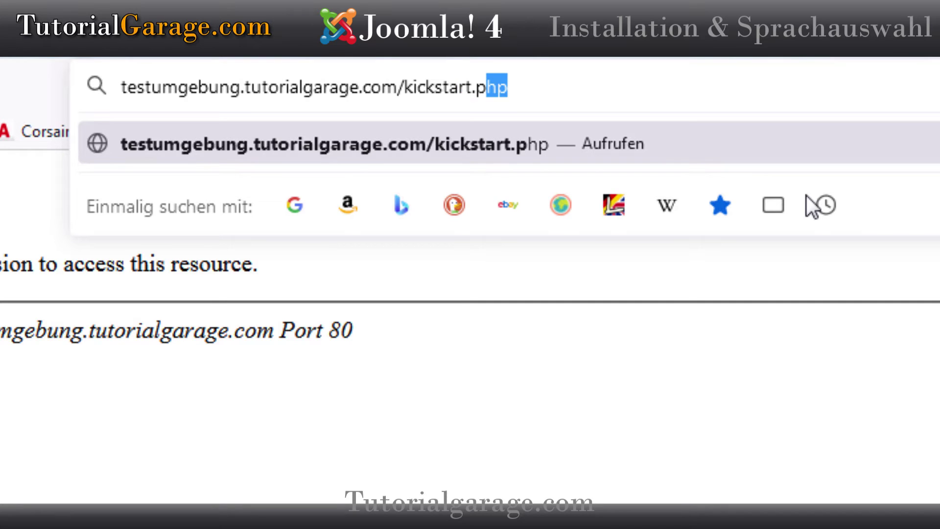
pyautogui.write('hp')
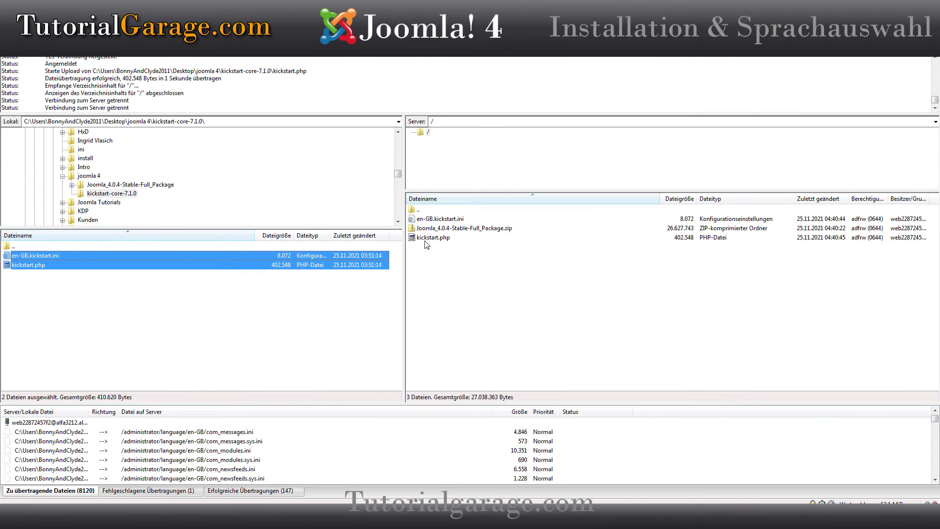
# Step: Check kickstart.php and the Joomla 4.0.4 zip on the server root, then return to Firefox
pyautogui.click(424, 239)
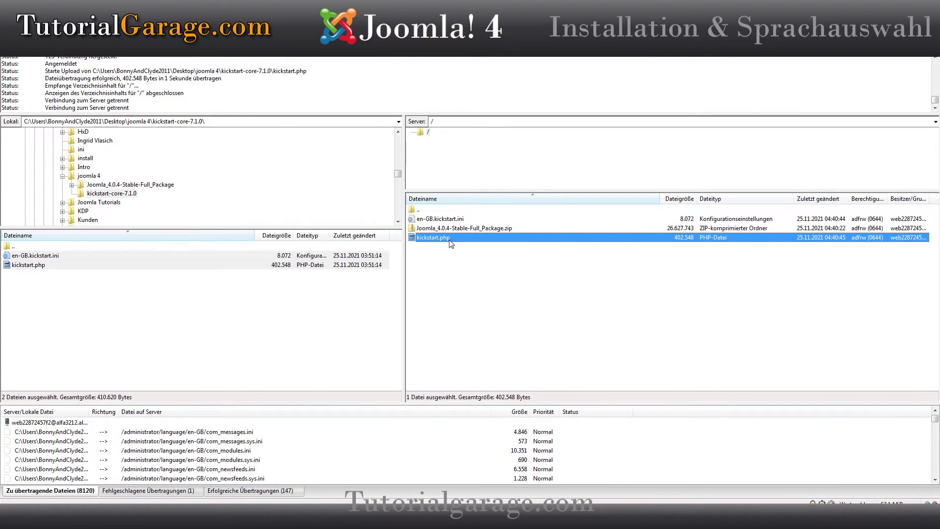
pyautogui.click(425, 228)
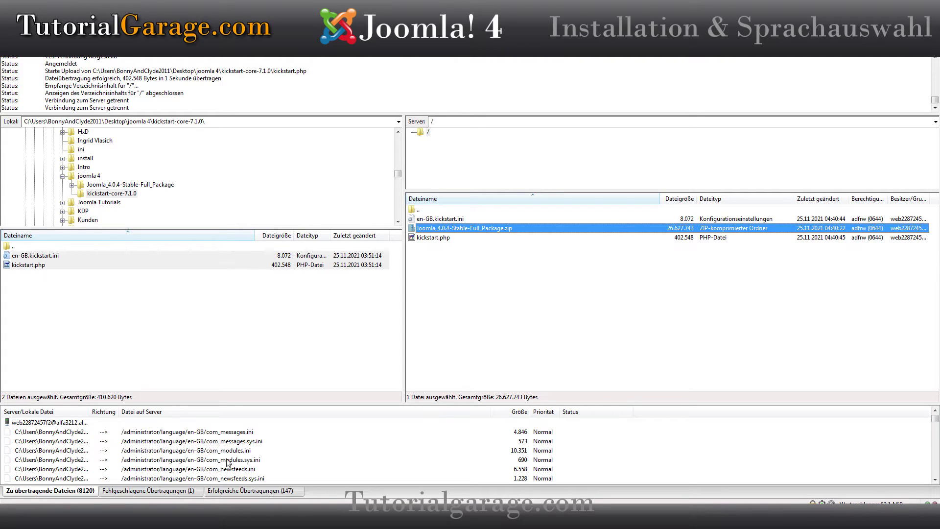
pyautogui.moveTo(287, 519)
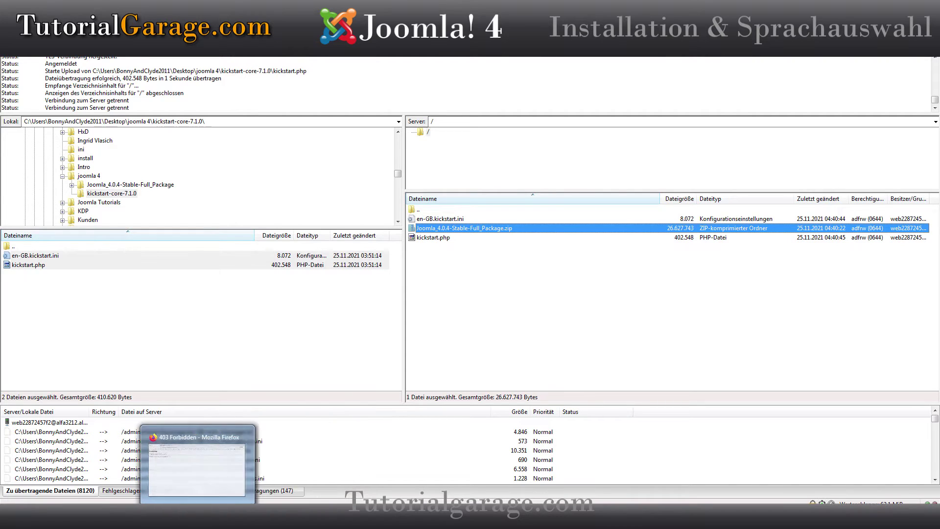
pyautogui.click(160, 519)
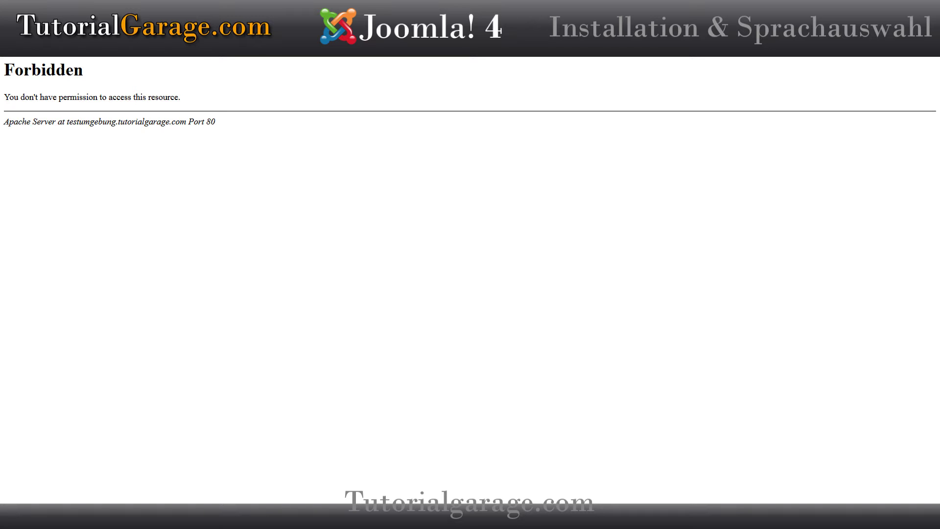
# Step: Load kickstart.php, close its notice, and start extracting the Joomla 4.0.4 zip
pyautogui.hotkey('ctrl', 'l')
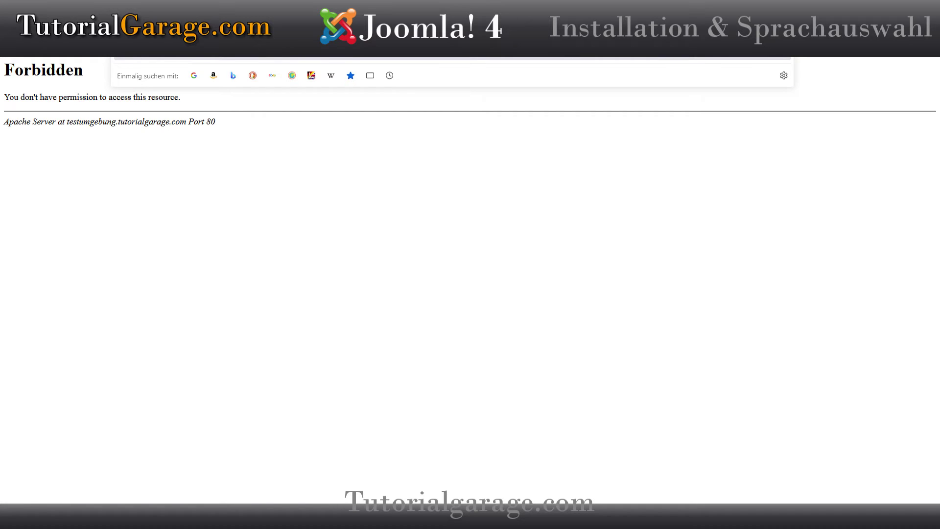
pyautogui.press('Return')
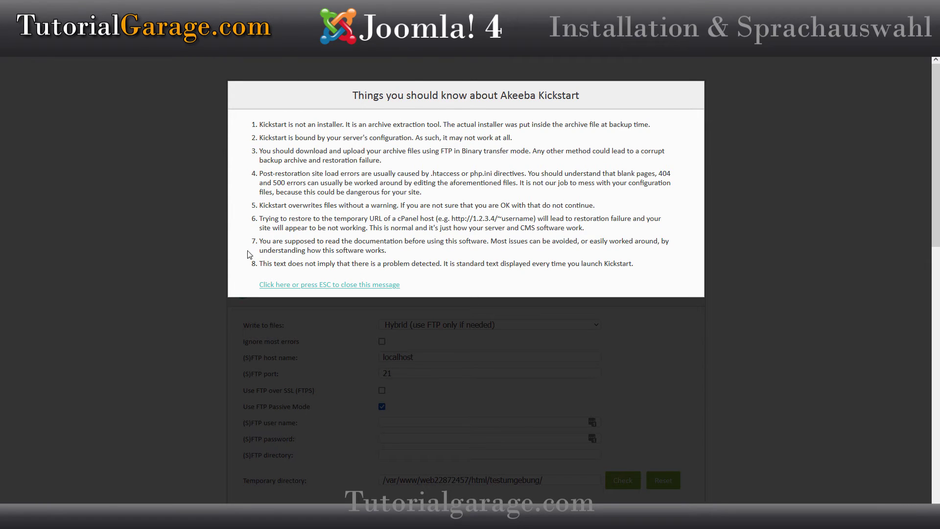
pyautogui.click(302, 285)
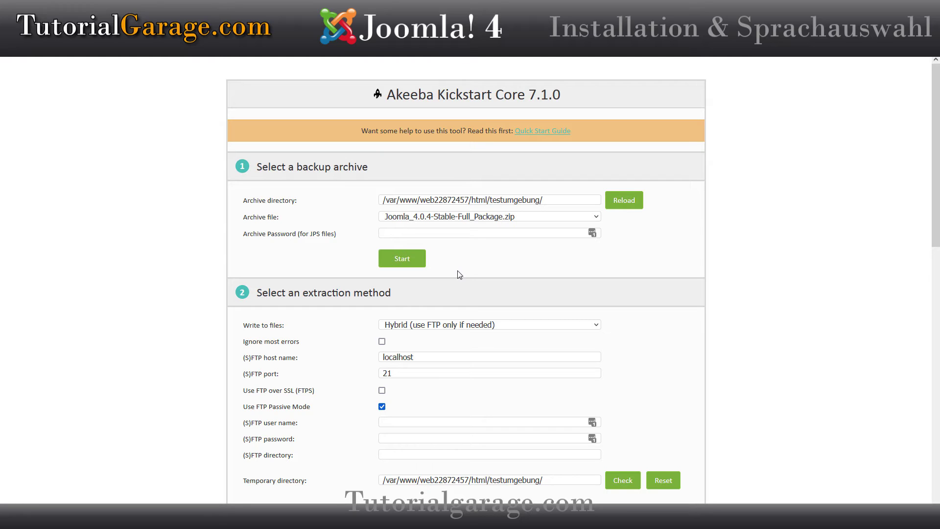
pyautogui.click(395, 262)
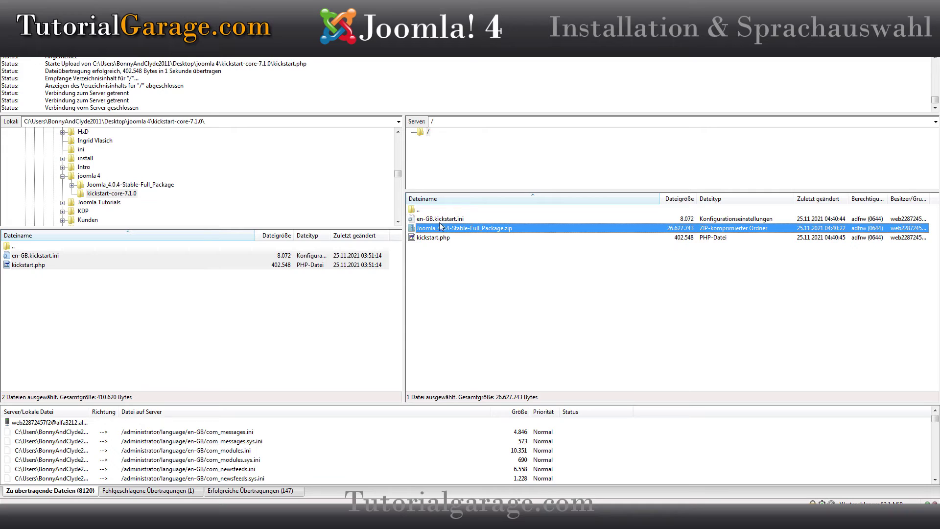
# Step: Refresh the server listing with F5 and locate the zip, kickstart.php and en-GB.kickstart.ini among extracted files
pyautogui.click(437, 266)
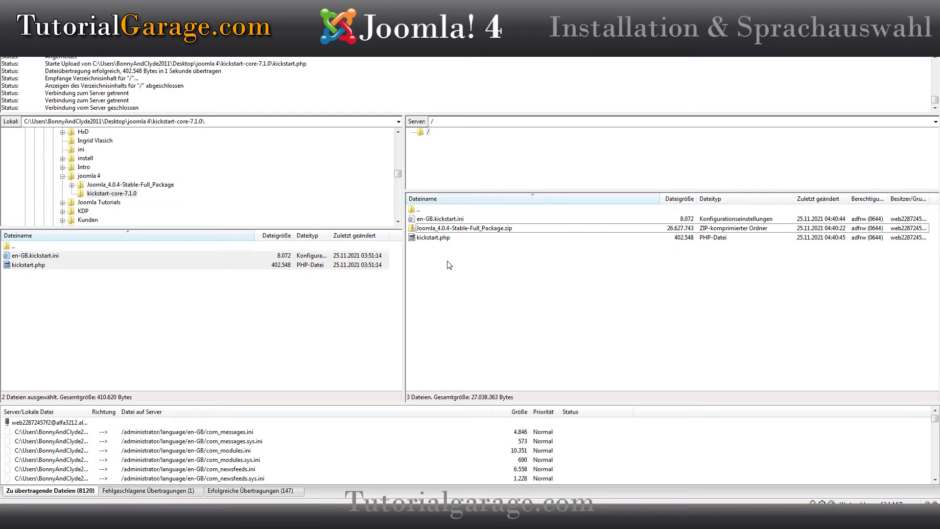
pyautogui.press('F5')
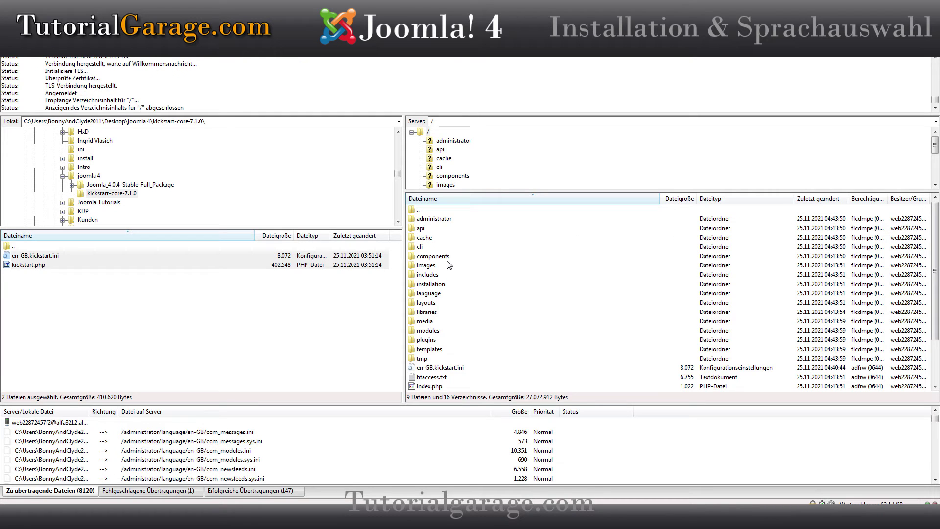
pyautogui.click(434, 220)
pyautogui.scroll(-2, 451, 279)
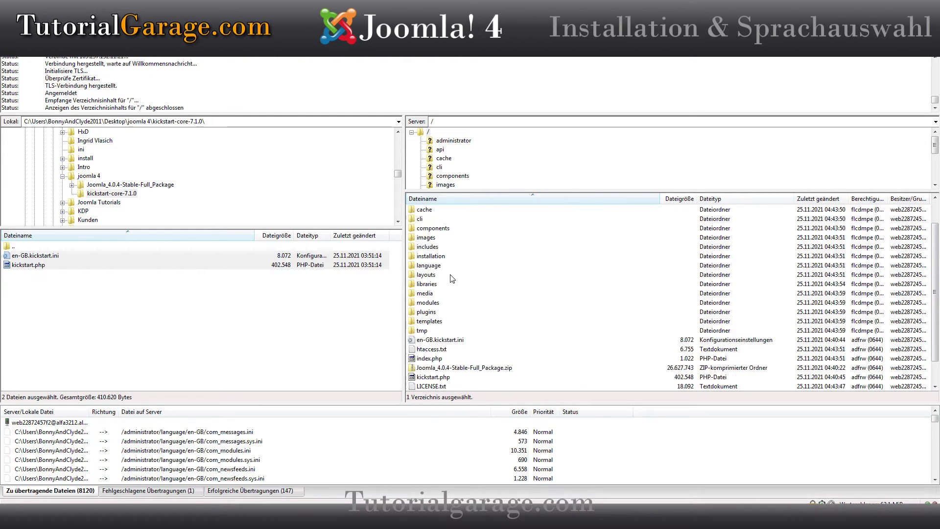
pyautogui.click(429, 341)
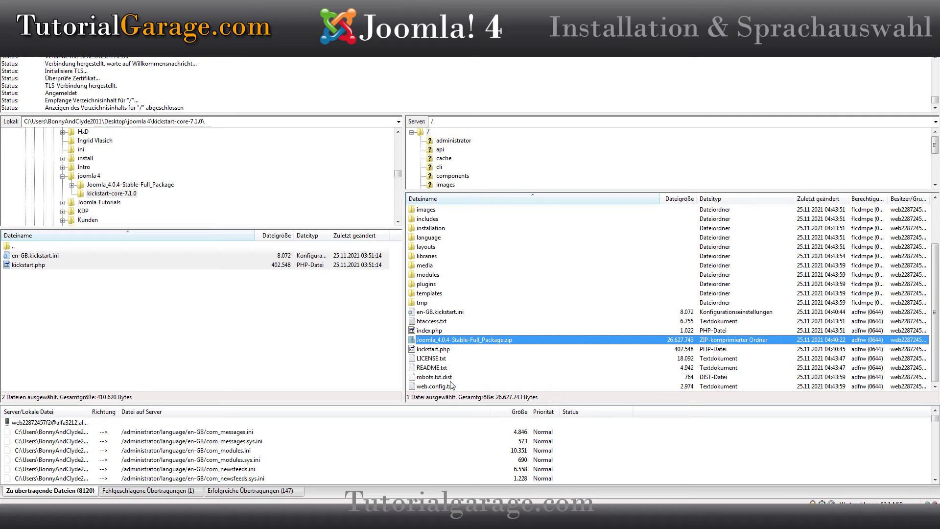
pyautogui.click(429, 350)
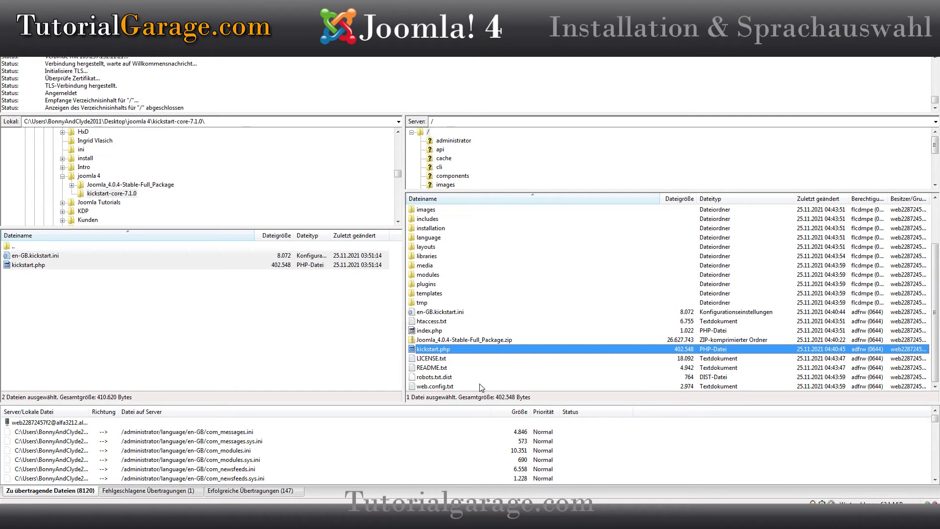
pyautogui.click(442, 315)
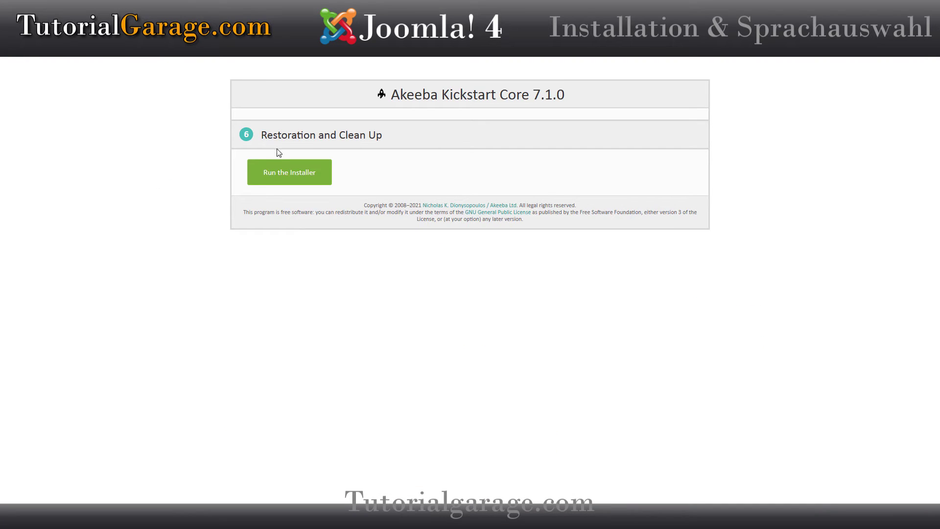
# Step: Launch the Joomla 4.0.4 web installer from Kickstart's Restoration and Clean Up step
pyautogui.click(303, 177)
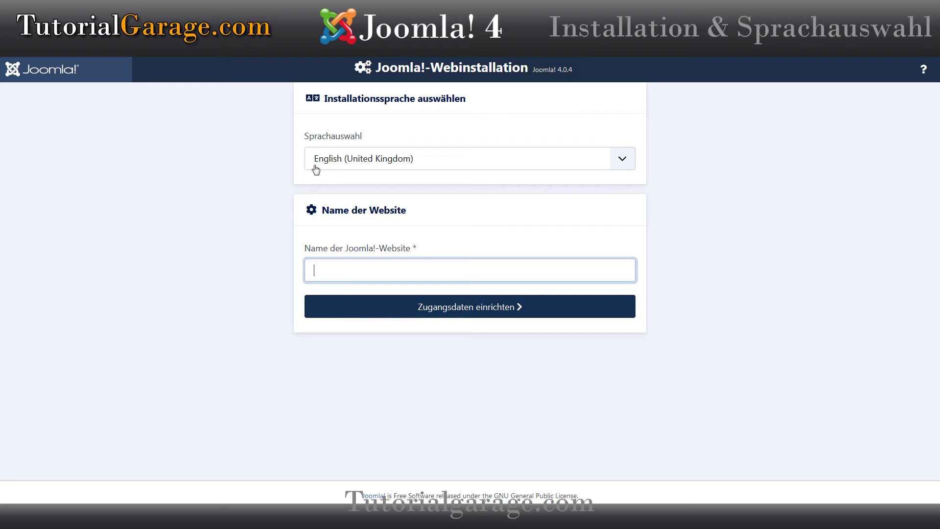
# Step: Switch the installer to Deutsch (Deutschland), name the site 'Jommla 4 Tutorial', and continue to login details
pyautogui.click(349, 165)
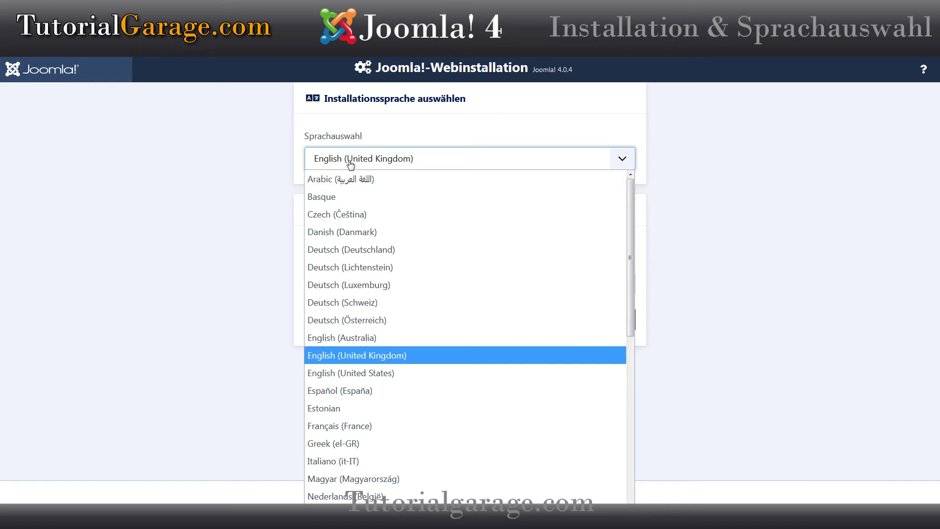
pyautogui.click(341, 250)
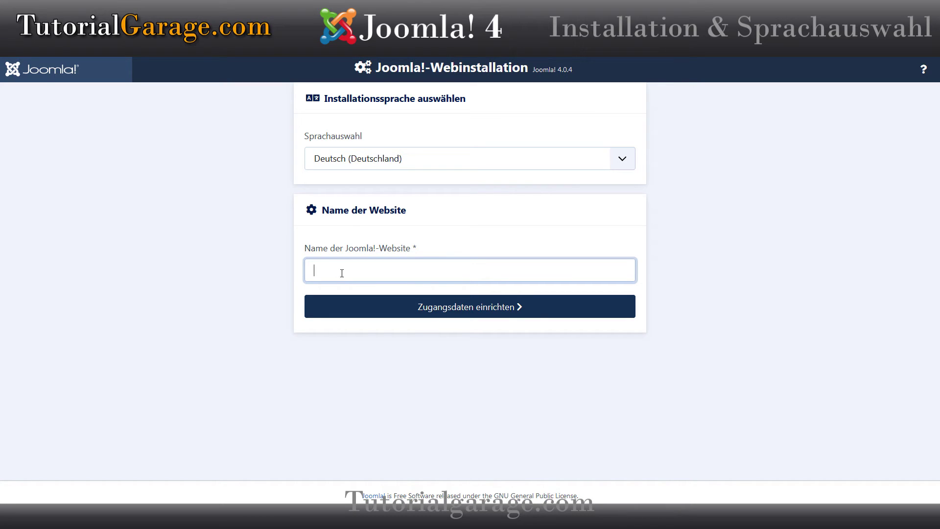
pyautogui.write('Jo')
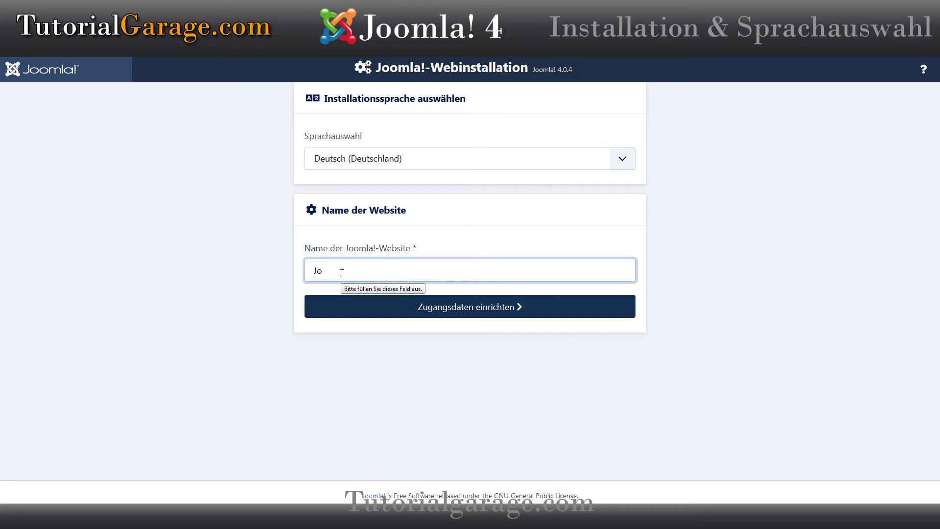
pyautogui.write('mmla 4 Tutorials')
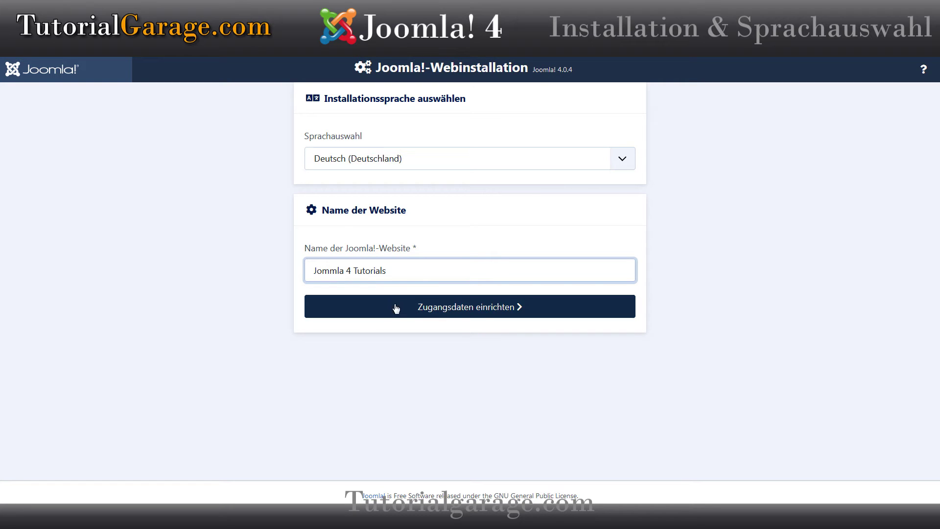
pyautogui.click(488, 313)
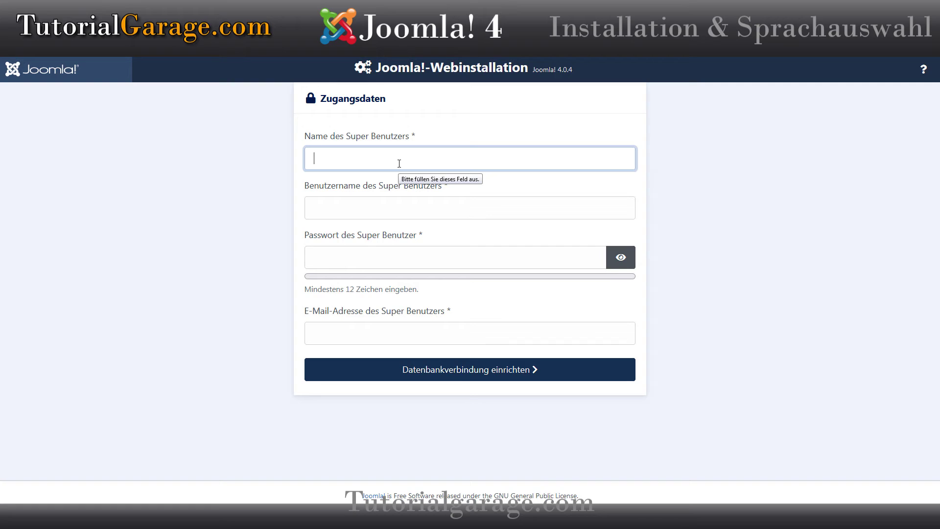
# Step: Enter the Super User's real name, username, password and e-mail address, then continue to database setup
pyautogui.write('Harry')
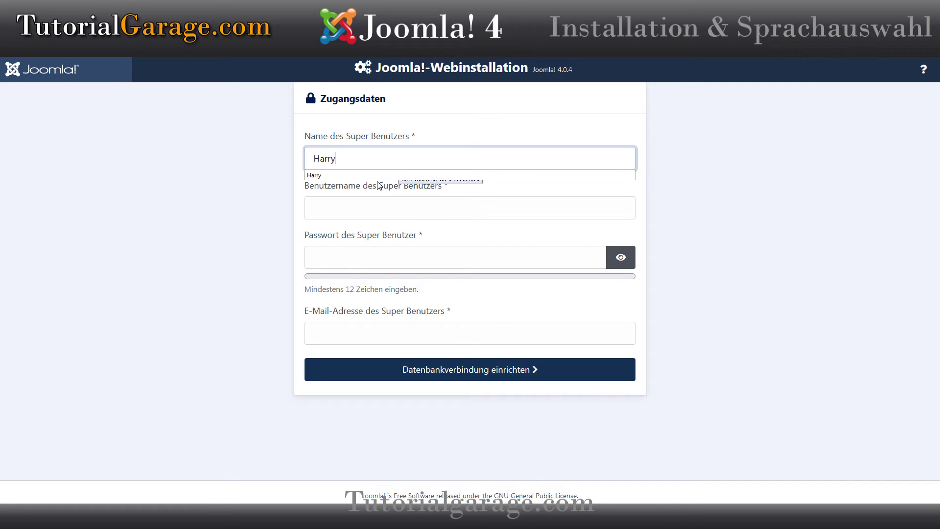
pyautogui.click(342, 205)
pyautogui.write('Bo')
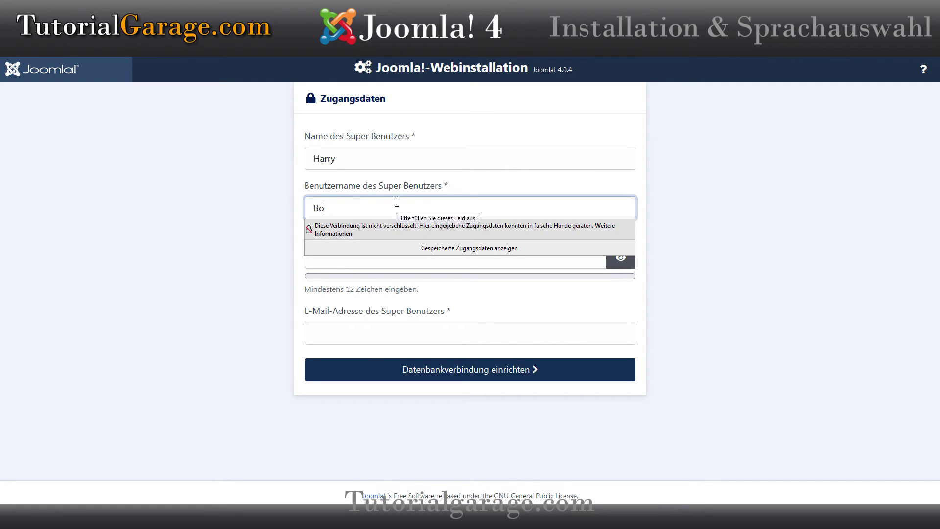
pyautogui.write('nnyAndClyde2011')
pyautogui.press('Tab')
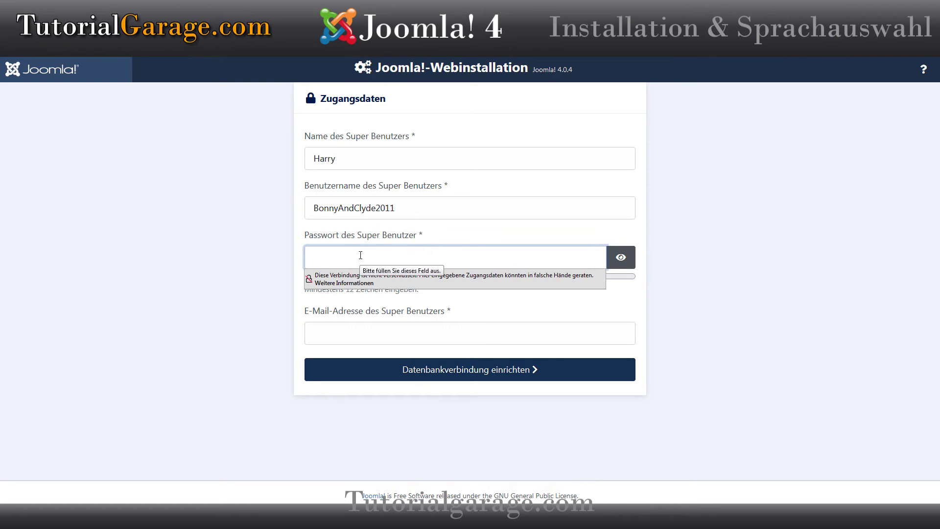
pyautogui.write('************')
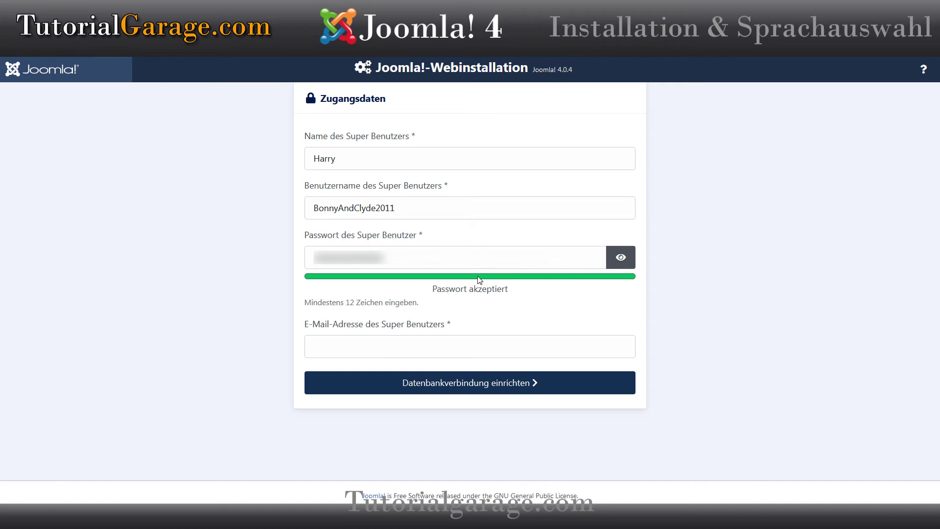
pyautogui.click(350, 351)
pyautogui.write('te')
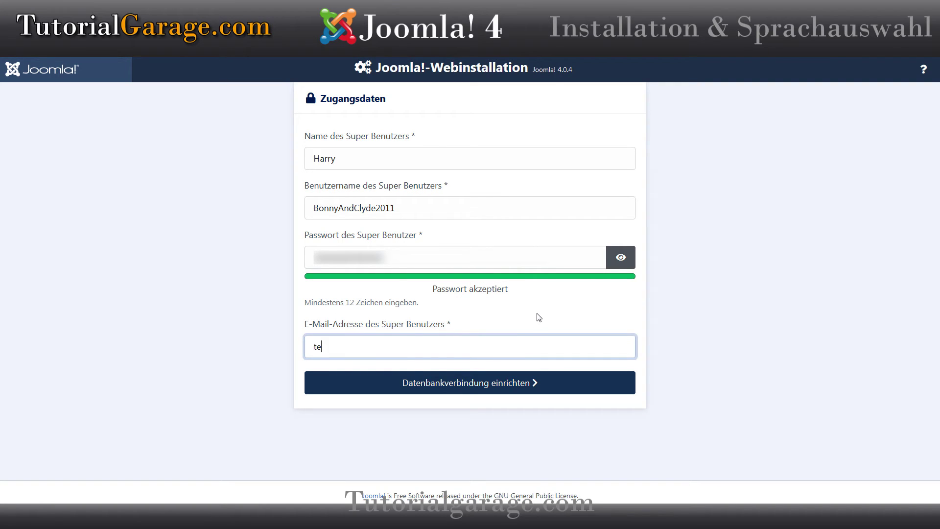
pyautogui.write('st@test.de')
pyautogui.click(205, 317)
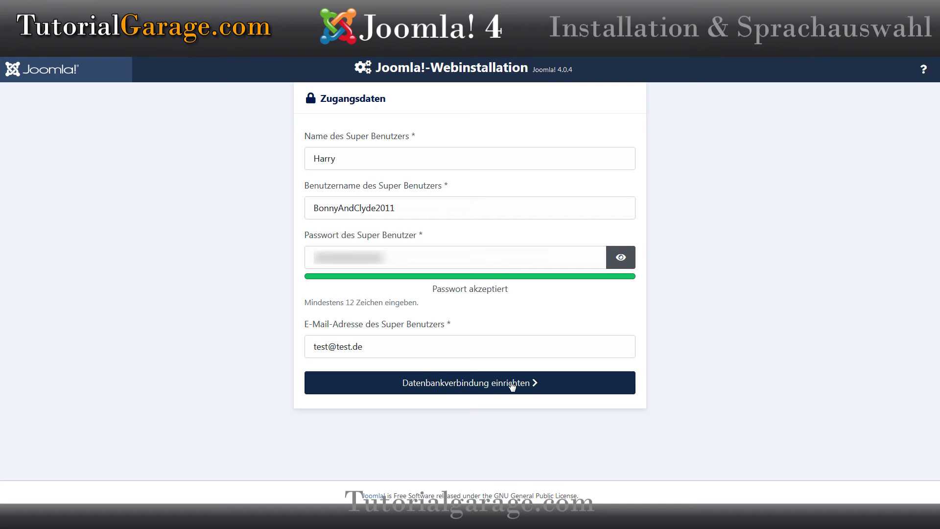
pyautogui.click(510, 387)
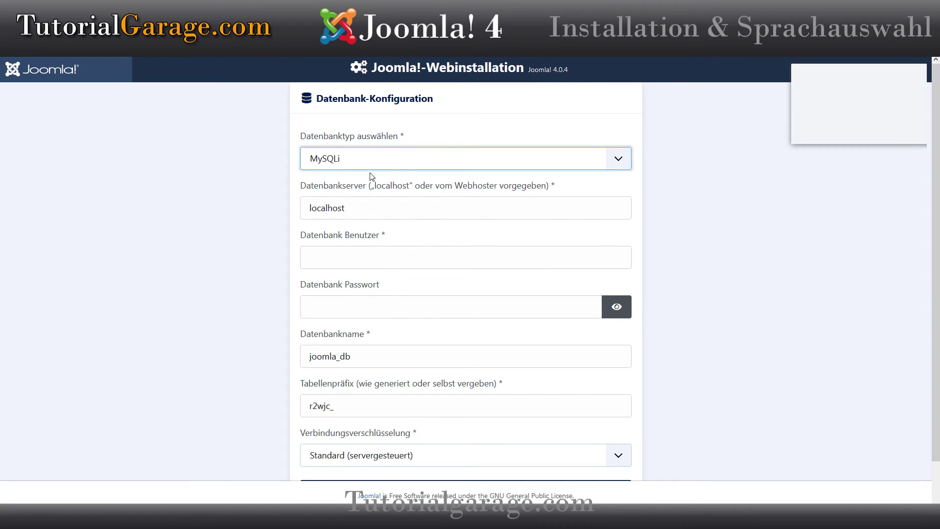
# Step: Dismiss the LastPass prompt and fill in the database user, password and database name
pyautogui.click(838, 130)
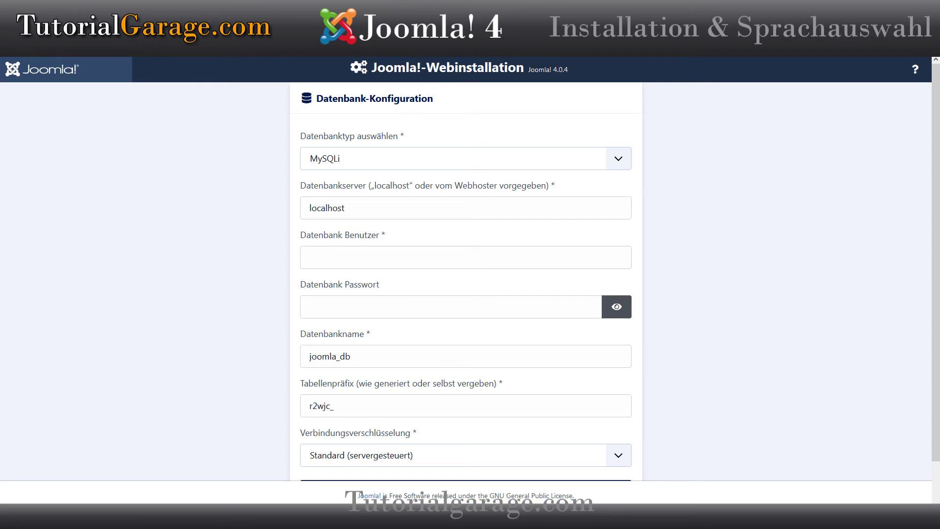
pyautogui.click(341, 259)
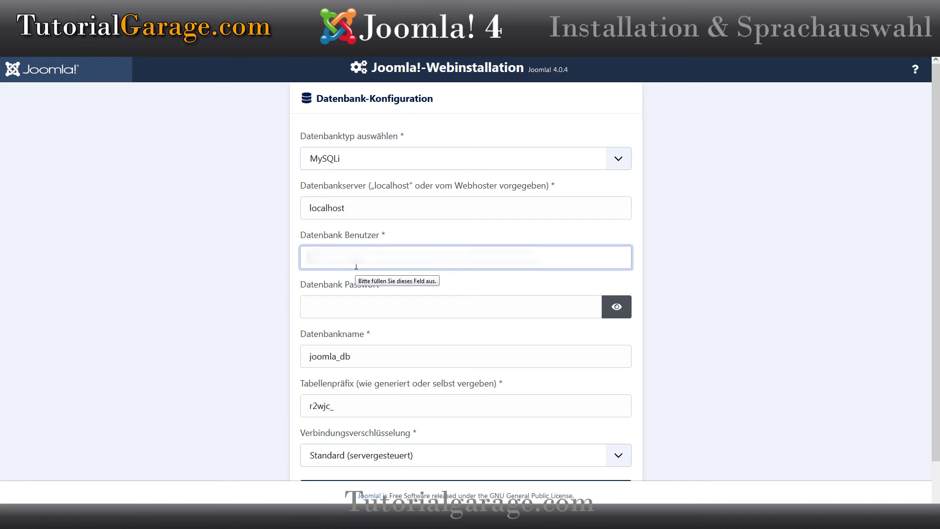
pyautogui.press('Tab')
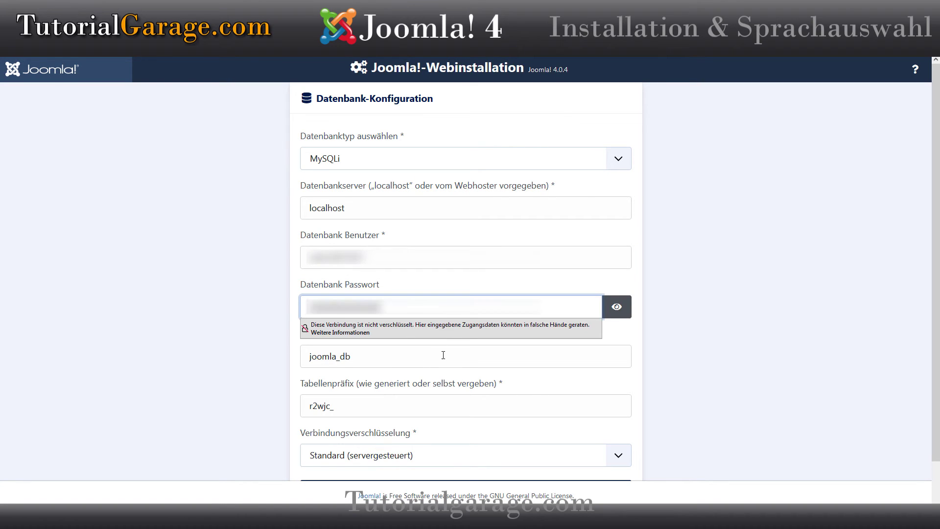
pyautogui.click(224, 315)
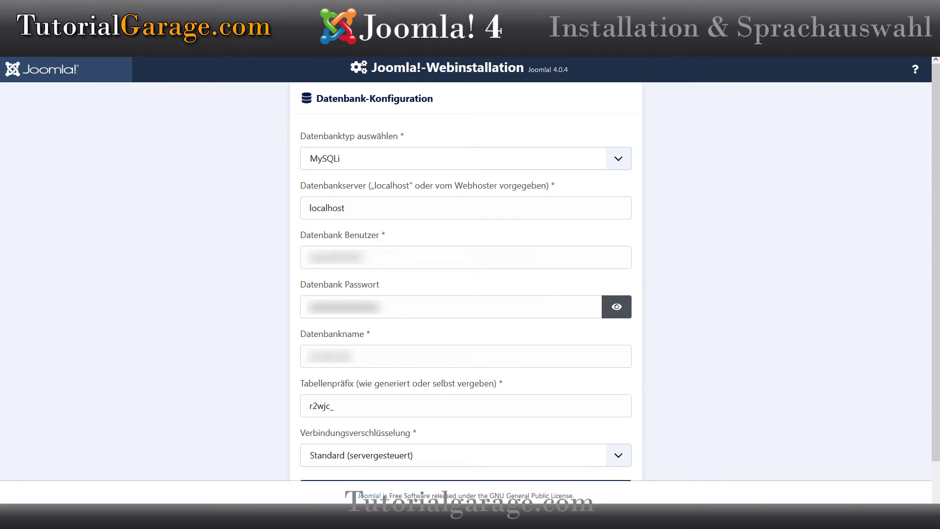
pyautogui.click(370, 361)
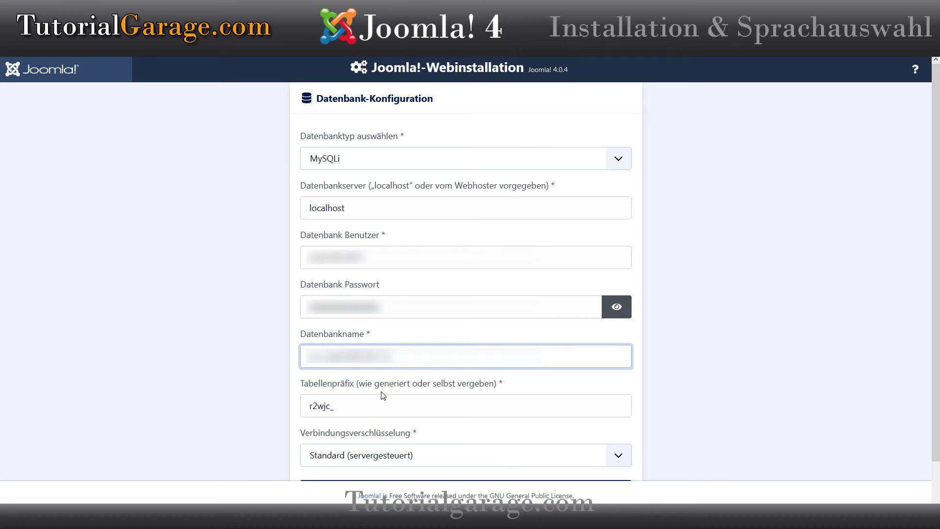
# Step: Keep the table prefix r2wjc_ unchanged and start the Joomla installation
pyautogui.doubleClick(310, 406)
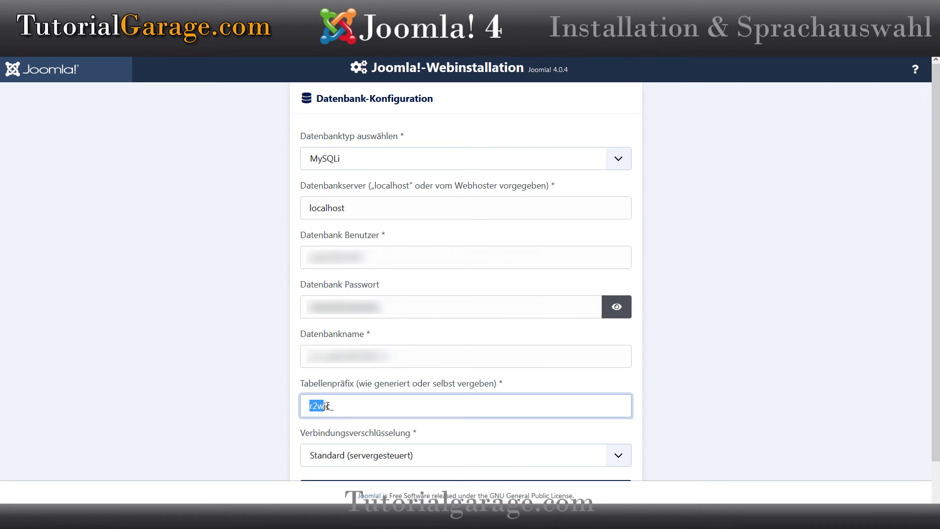
pyautogui.click(366, 409)
pyautogui.moveTo(309, 406); pyautogui.dragTo(325, 406)
pyautogui.click(365, 406)
pyautogui.scroll(-1, 225, 378)
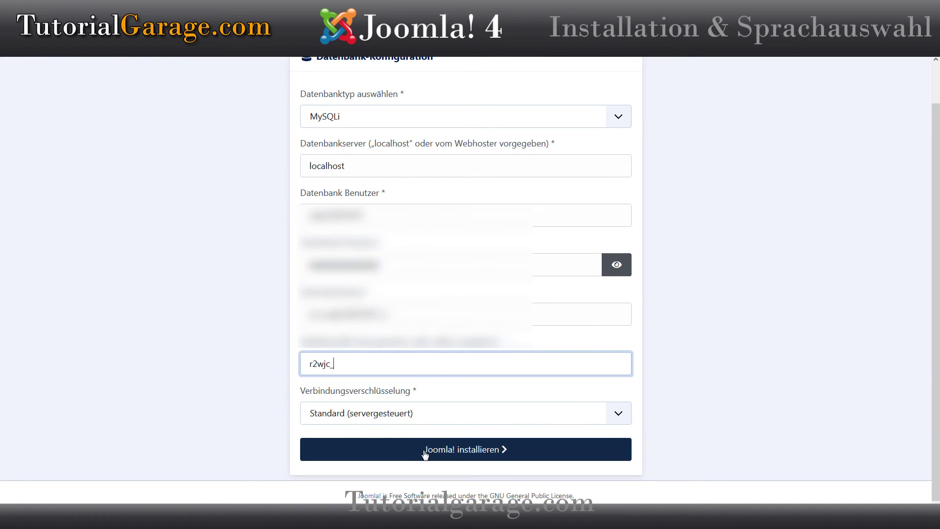
pyautogui.click(475, 453)
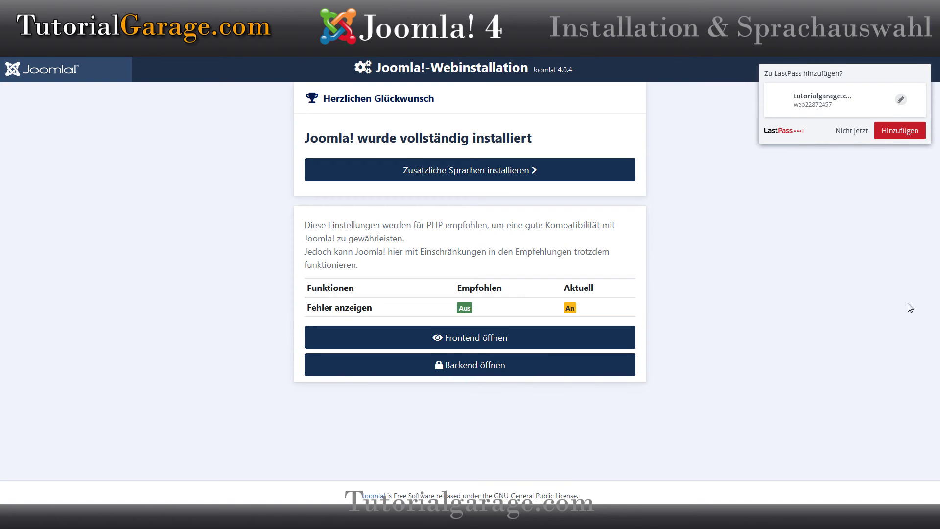
# Step: Decline LastPass's save prompt and open 'Zusätzliche Sprachen installieren' on the completion page
pyautogui.click(851, 131)
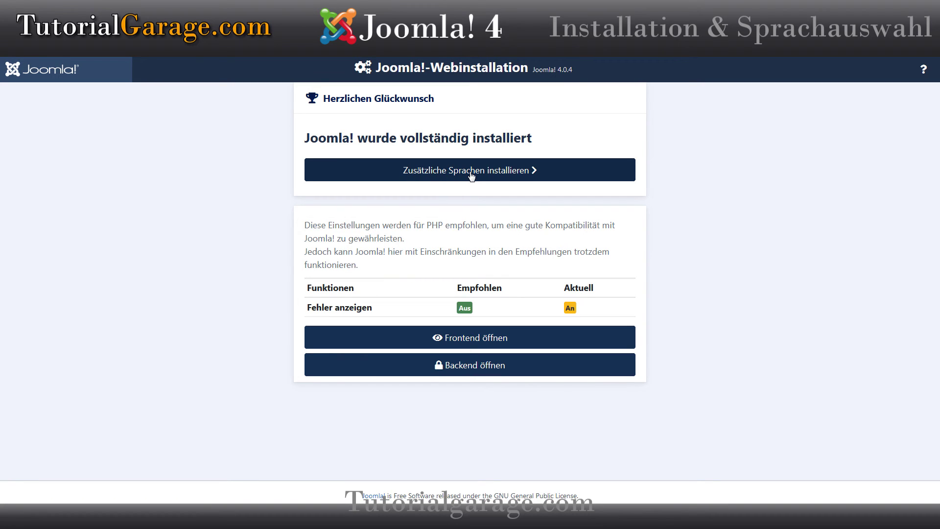
pyautogui.click(471, 172)
# Step: Select German (de-DE) in the language list and install it
pyautogui.scroll(-2, 385, 196)
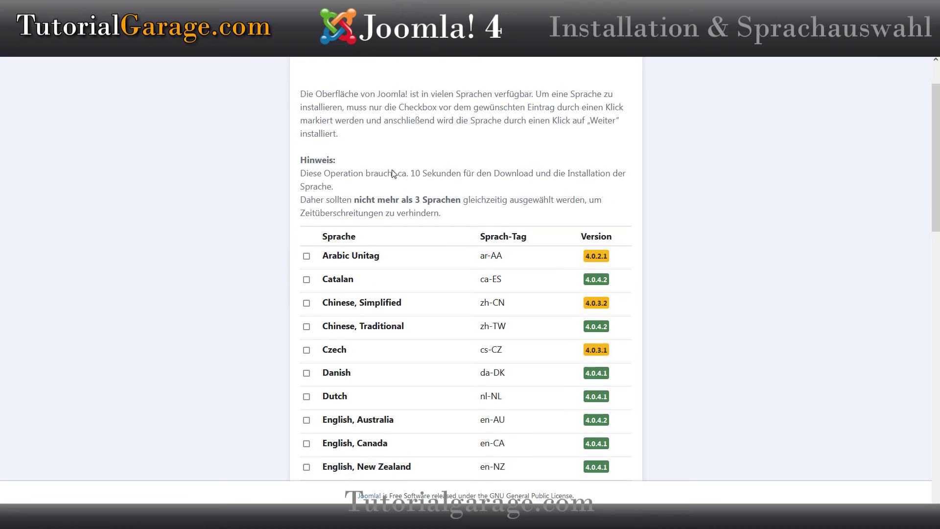
pyautogui.scroll(-7, 385, 196)
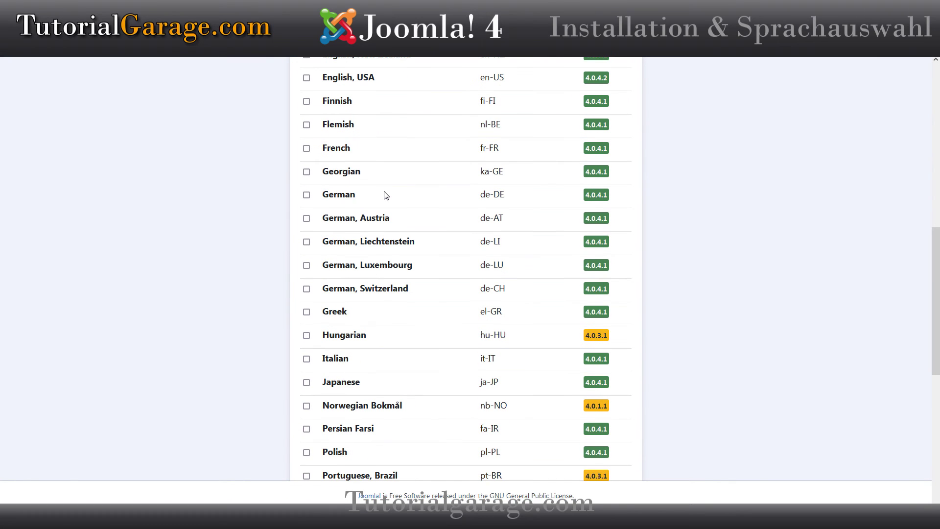
pyautogui.click(307, 195)
pyautogui.scroll(-5, 407, 213)
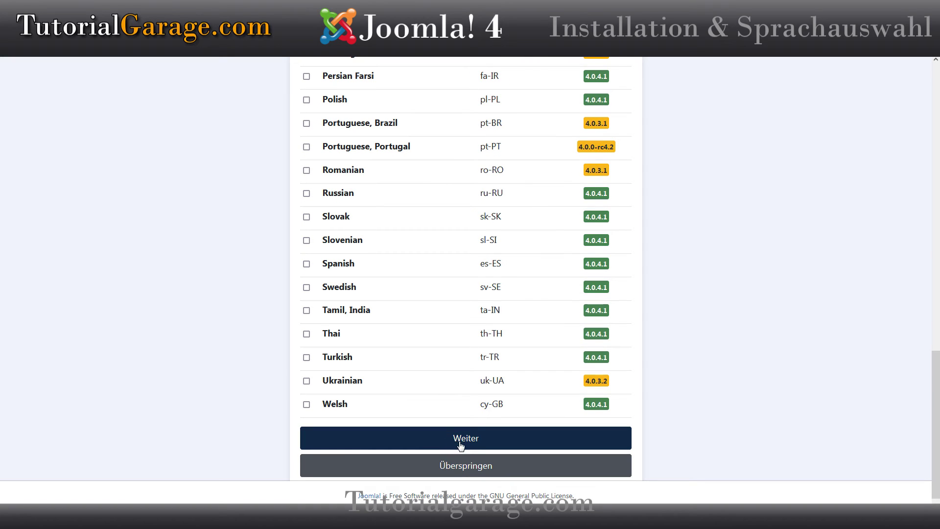
pyautogui.click(476, 441)
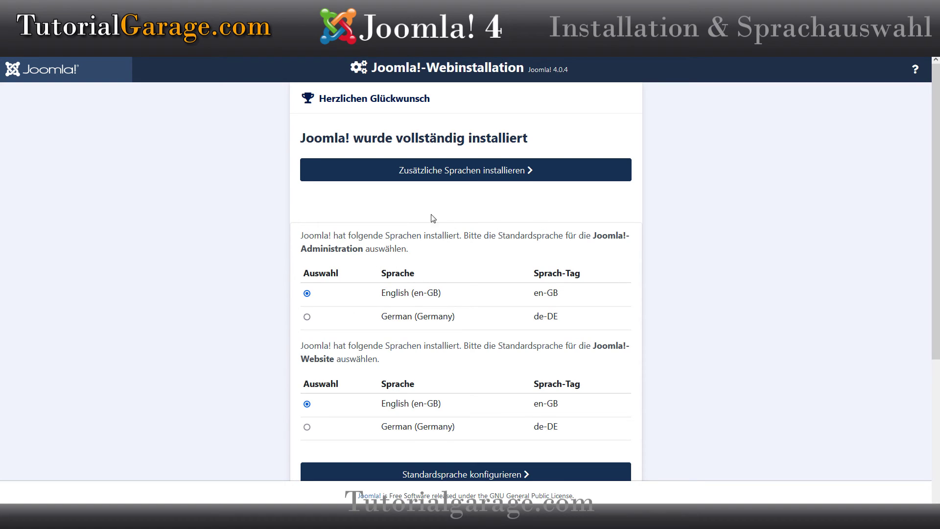
# Step: Choose German (Germany) de-DE as default language for both administration and website
pyautogui.scroll(-2, 258, 254)
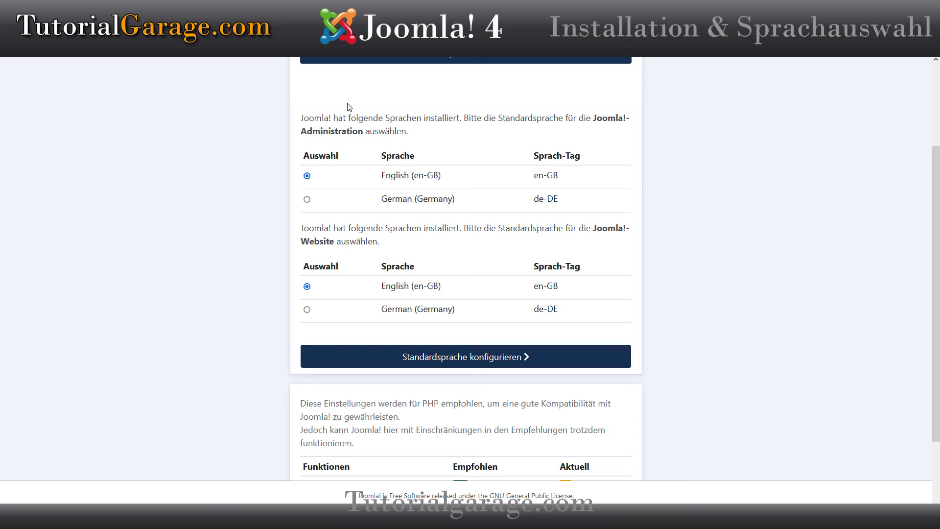
pyautogui.click(307, 200)
pyautogui.click(307, 309)
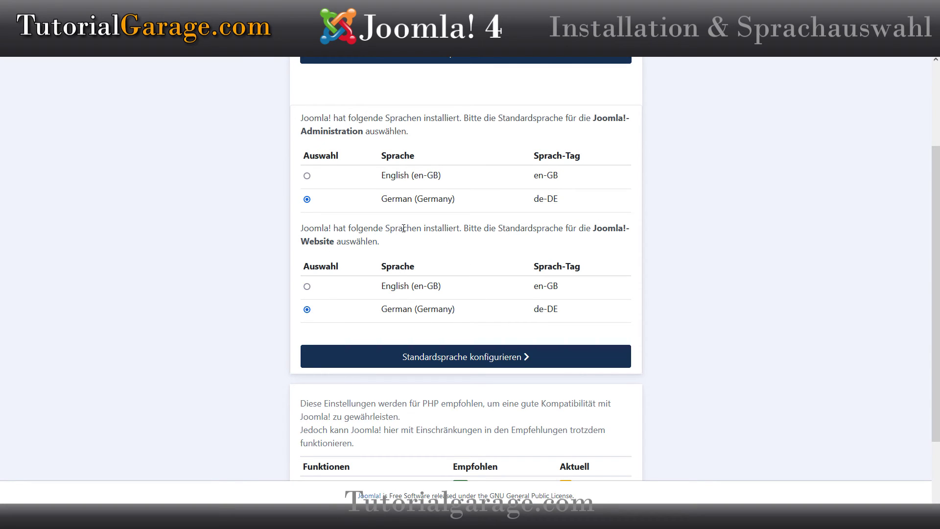